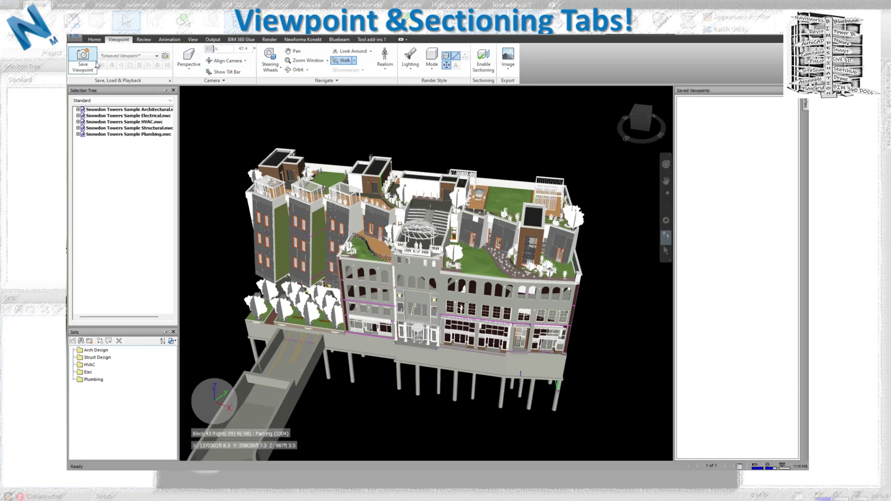
Save the current camera twice, once from the ribbon and once from the Saved Viewpoints list, as View and View (1)
{"action": "left_click", "coordinate": [95, 69]}
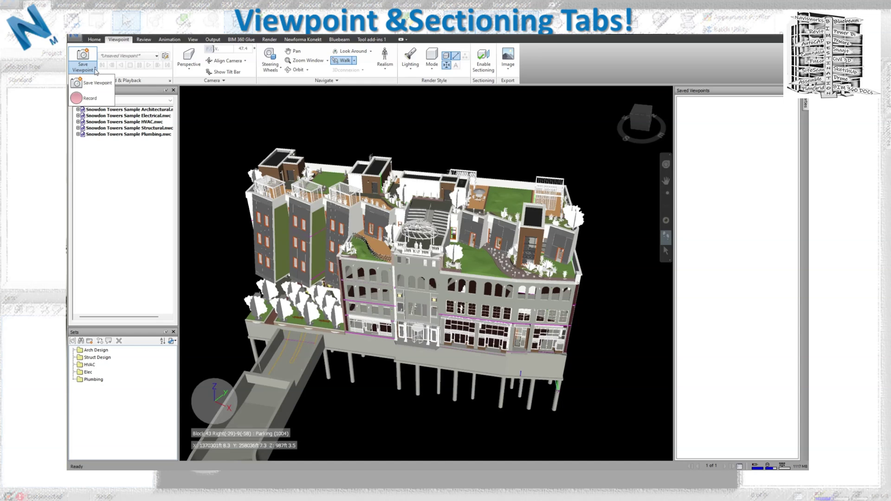
{"action": "left_click", "coordinate": [96, 83]}
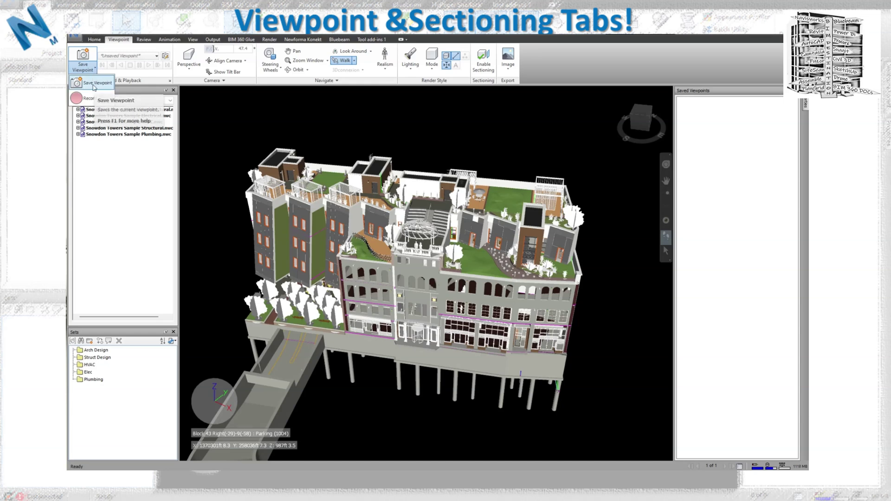
{"action": "right_click", "coordinate": [702, 120]}
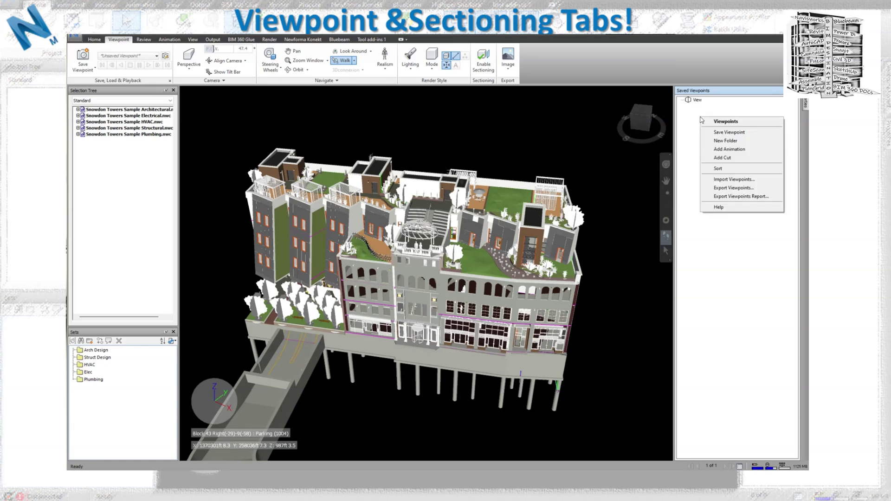
{"action": "left_click", "coordinate": [721, 133]}
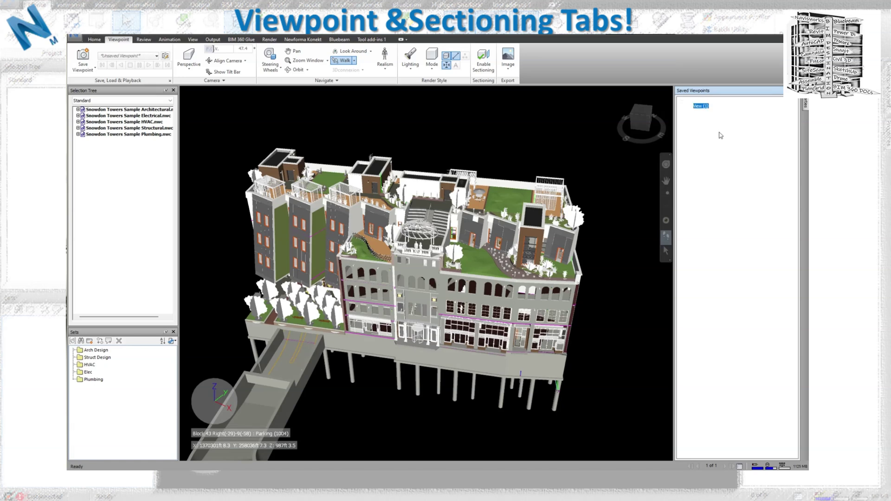
{"action": "left_click", "coordinate": [717, 133]}
{"action": "left_click", "coordinate": [701, 106]}
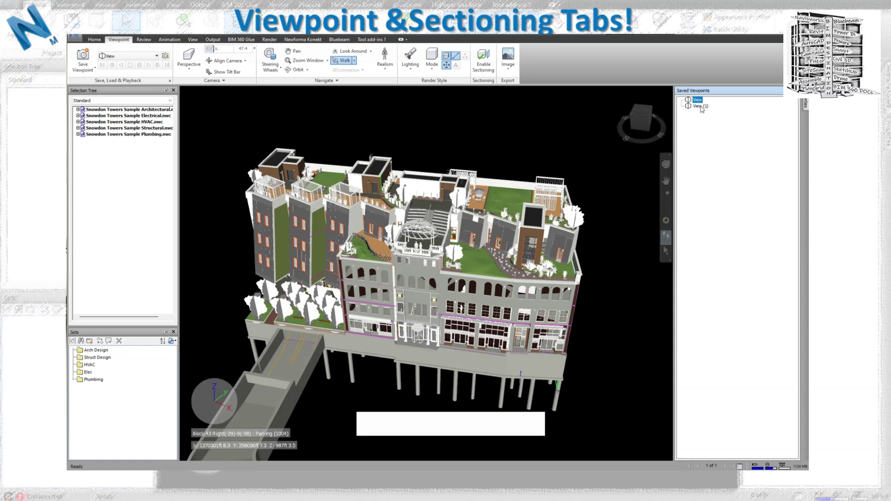
{"action": "left_click", "coordinate": [91, 70]}
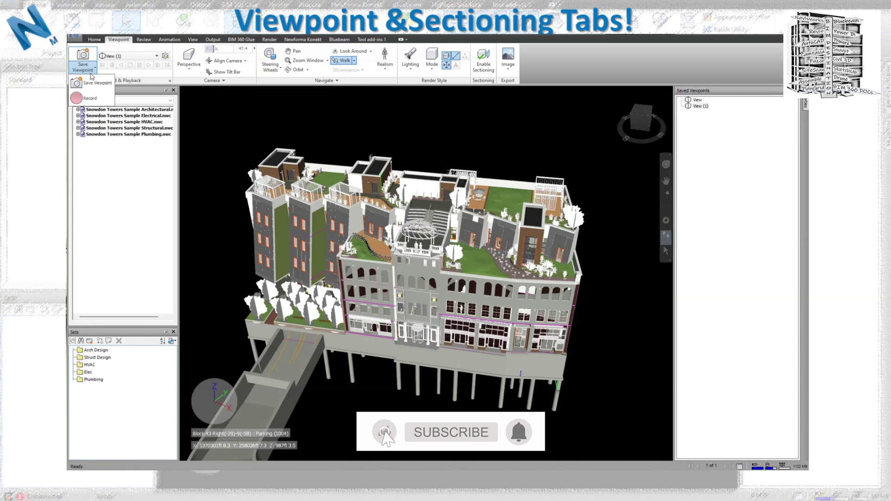
Record a walk through the model and keep it as Animation1
{"action": "left_click", "coordinate": [77, 98]}
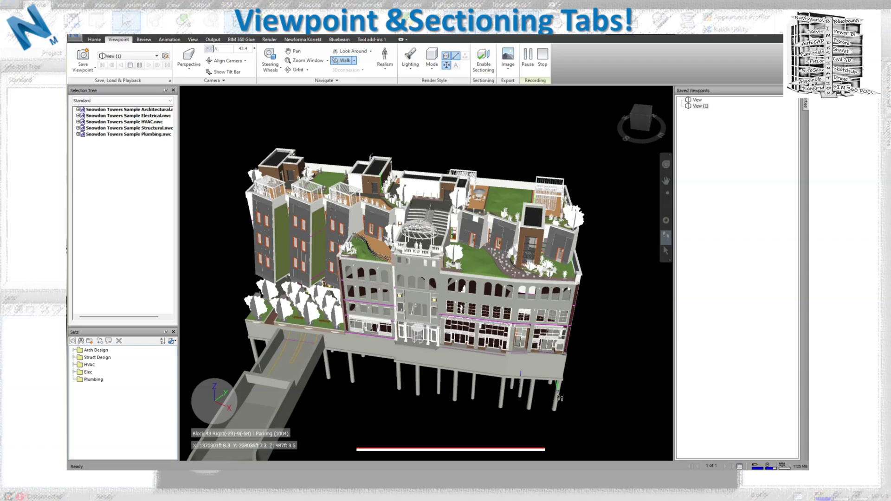
{"action": "left_click_drag", "start_coordinate": [487, 288], "coordinate": [346, 329]}
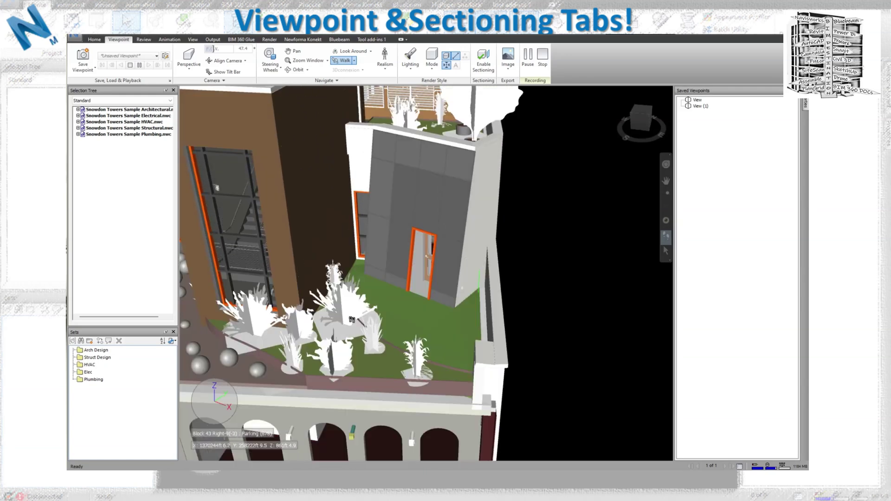
{"action": "left_click", "coordinate": [542, 59]}
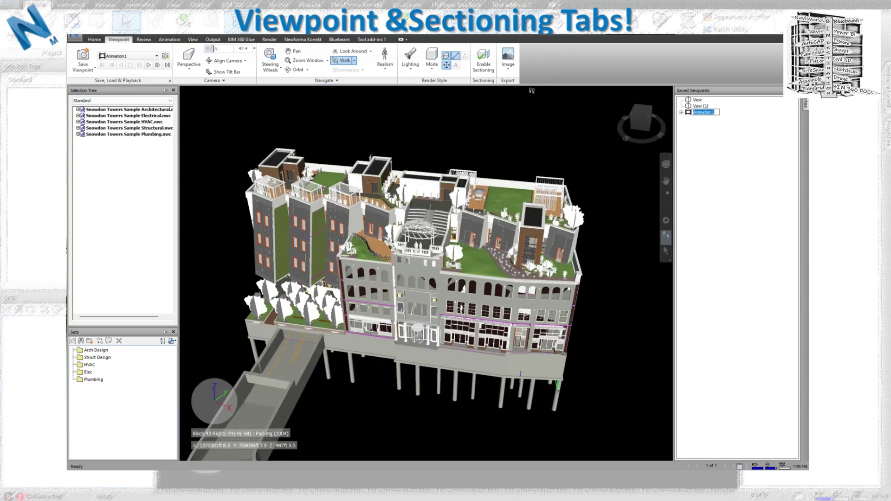
{"action": "left_click", "coordinate": [703, 122]}
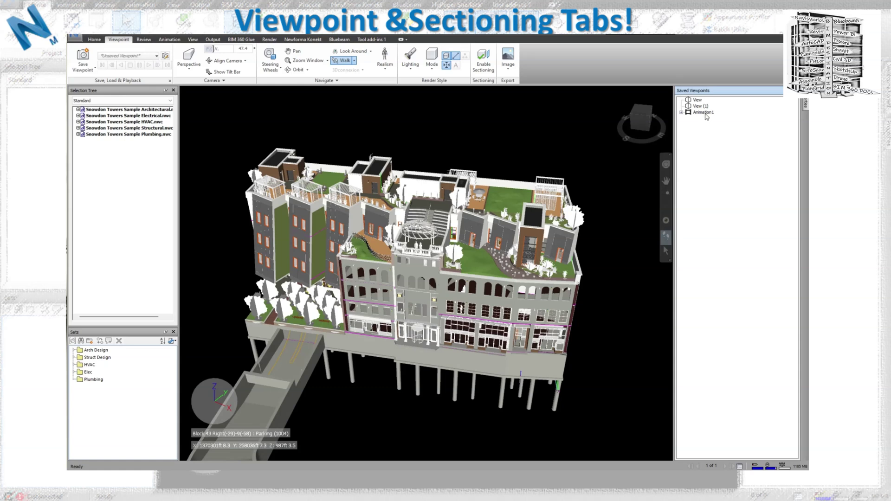
Inspect Animation1's recorded frames and play the walk-through back
{"action": "left_click", "coordinate": [681, 113]}
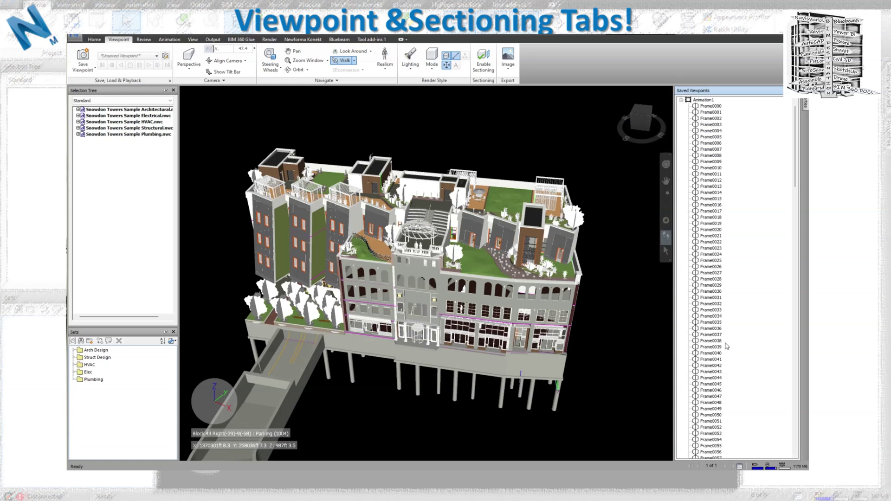
{"action": "left_click", "coordinate": [682, 101]}
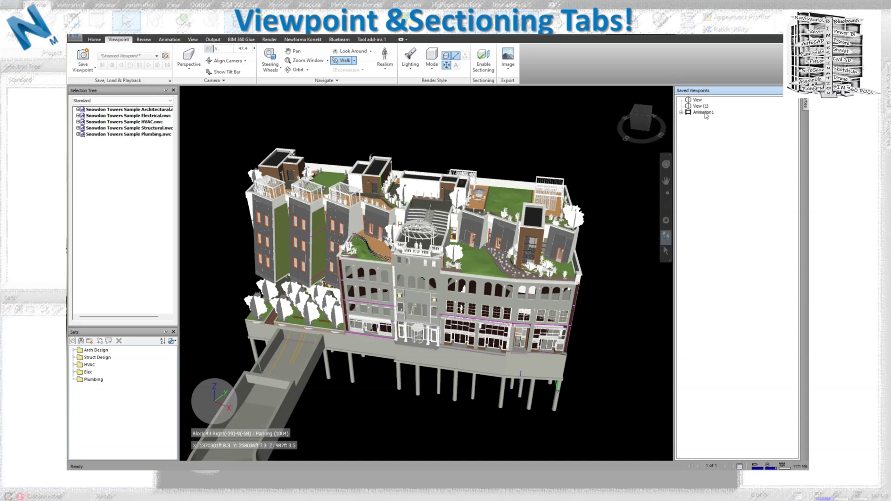
{"action": "left_click", "coordinate": [703, 112]}
{"action": "left_click", "coordinate": [148, 65]}
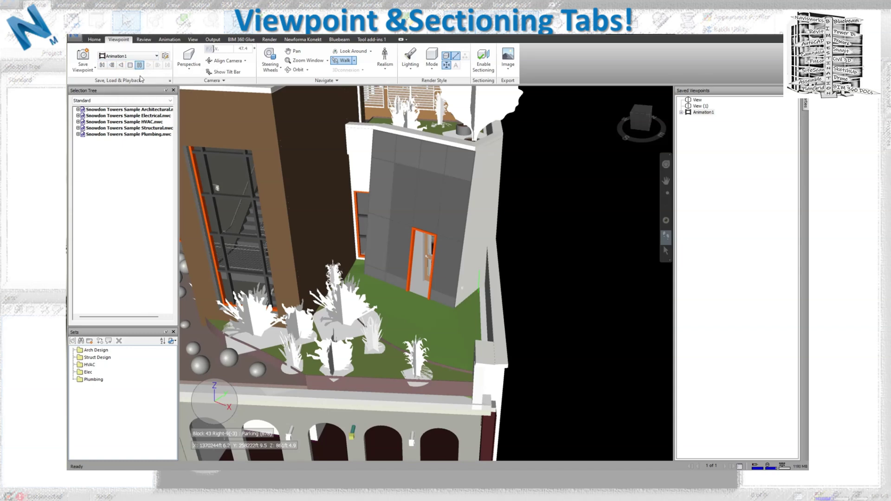
{"action": "left_click", "coordinate": [170, 82]}
{"action": "left_click", "coordinate": [170, 82]}
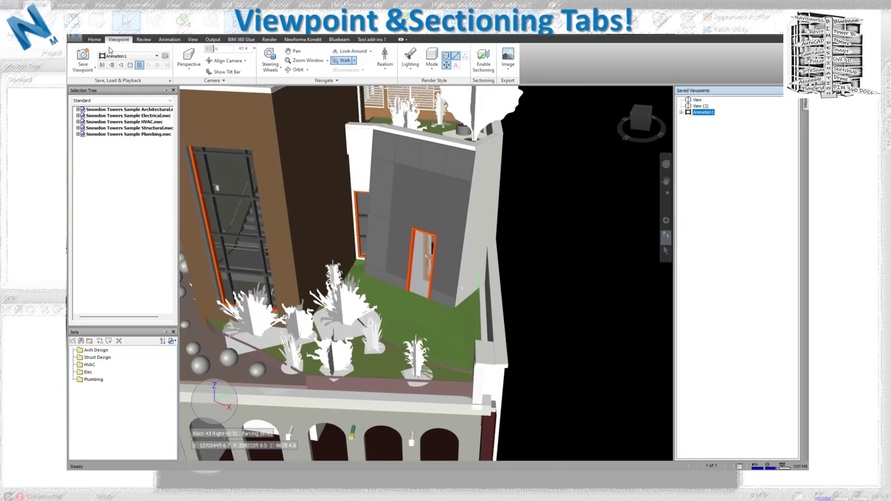
{"action": "left_click", "coordinate": [696, 120]}
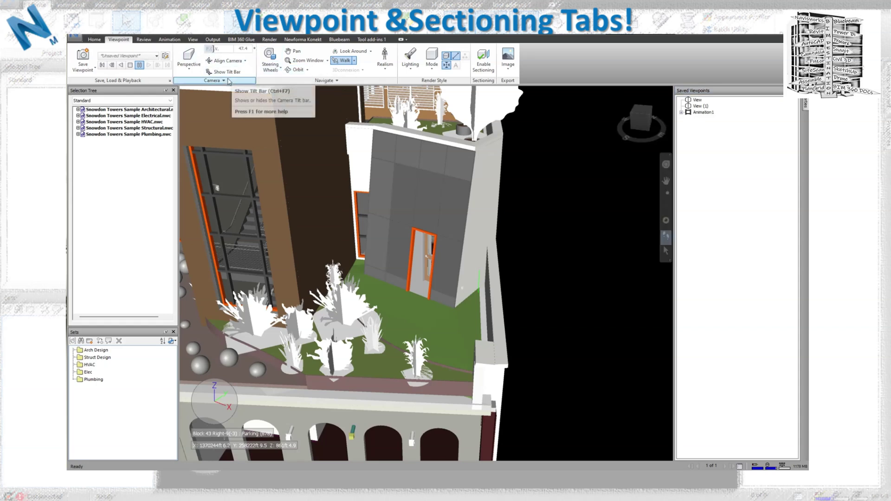
Briefly view the model in orthographic projection, then return to perspective with Walk
{"action": "left_click", "coordinate": [189, 61]}
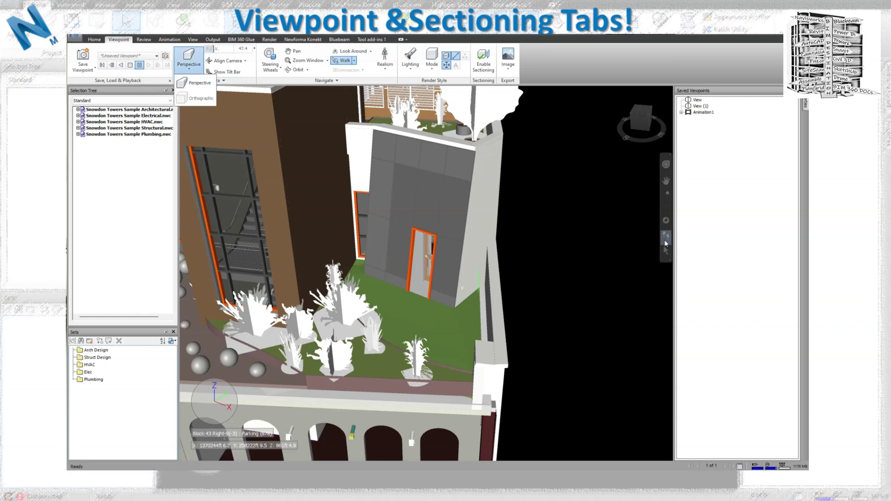
{"action": "left_click", "coordinate": [666, 239]}
{"action": "left_click", "coordinate": [665, 180]}
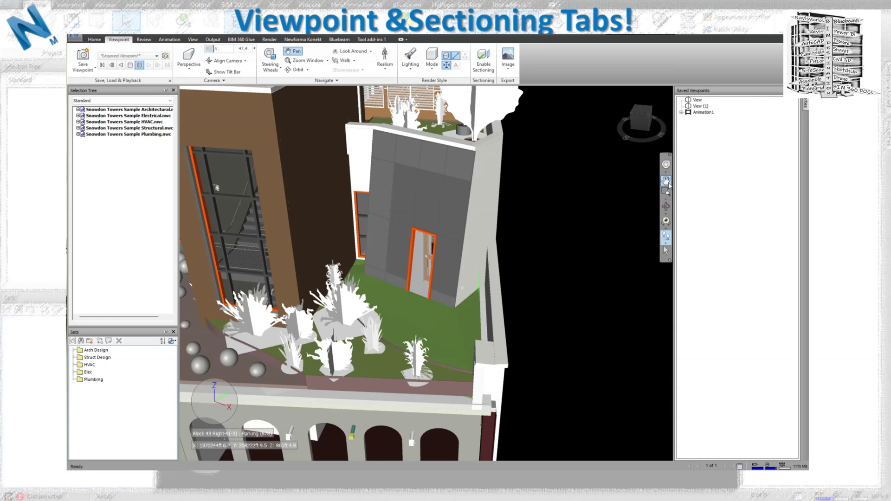
{"action": "left_click", "coordinate": [189, 59]}
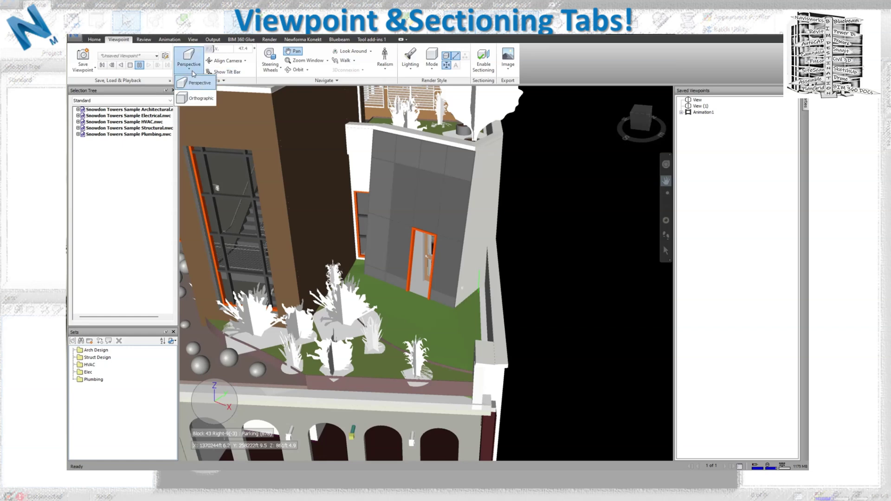
{"action": "left_click", "coordinate": [199, 99]}
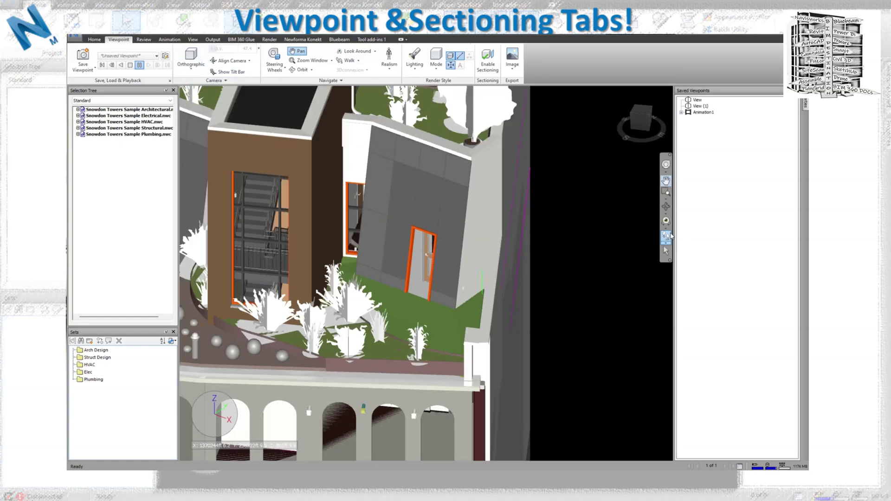
{"action": "left_click", "coordinate": [667, 236]}
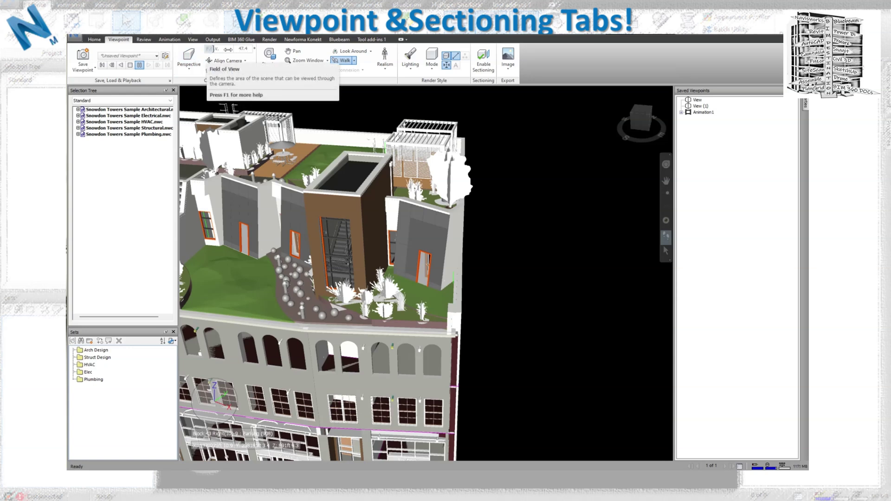
Widen the field of view to 68.8, update View (1) with it, and compare against View
{"action": "left_click_drag", "start_coordinate": [215, 49], "coordinate": [220, 53]}
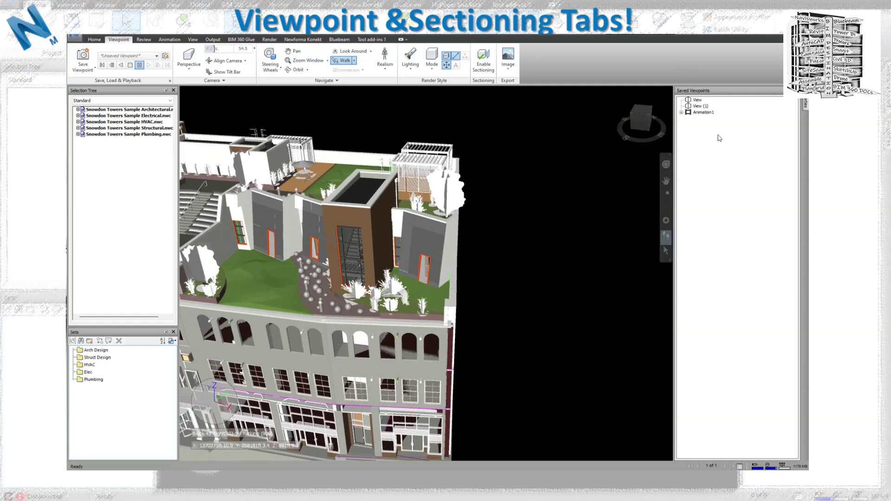
{"action": "left_click", "coordinate": [700, 106]}
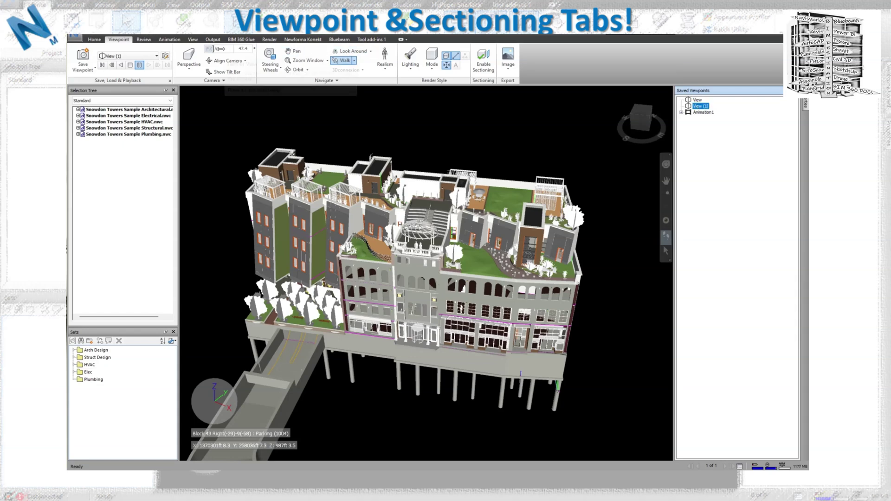
{"action": "left_click", "coordinate": [214, 48]}
{"action": "left_click_drag", "start_coordinate": [214, 48], "coordinate": [222, 50]}
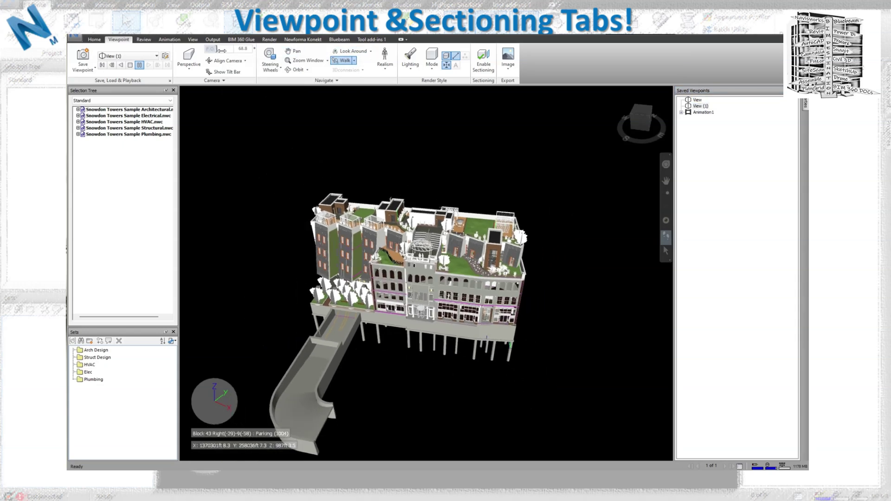
{"action": "right_click", "coordinate": [700, 107]}
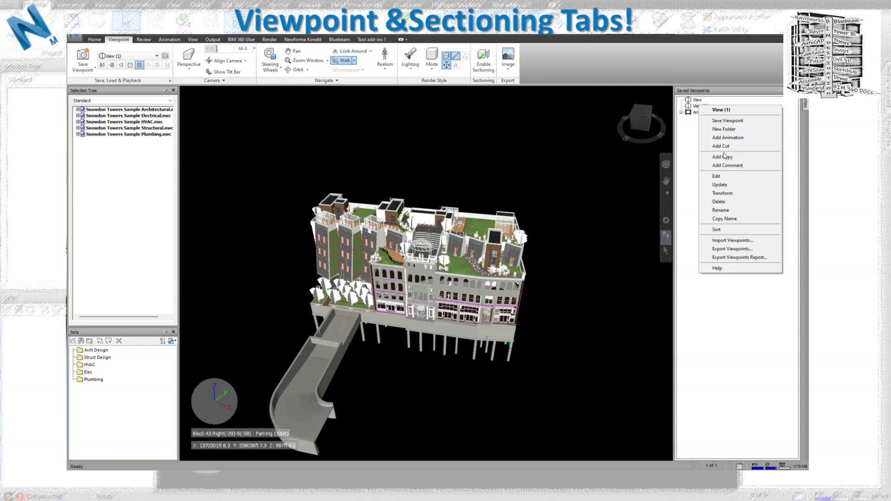
{"action": "left_click", "coordinate": [731, 184]}
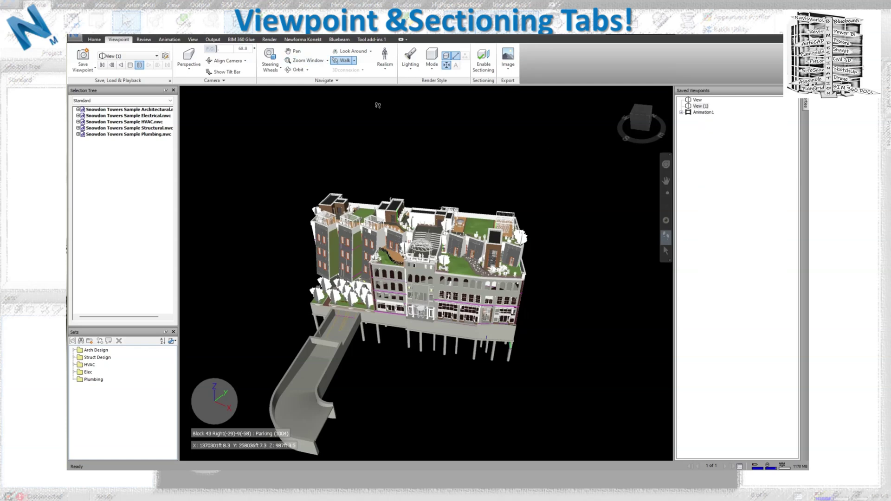
{"action": "left_click", "coordinate": [697, 100]}
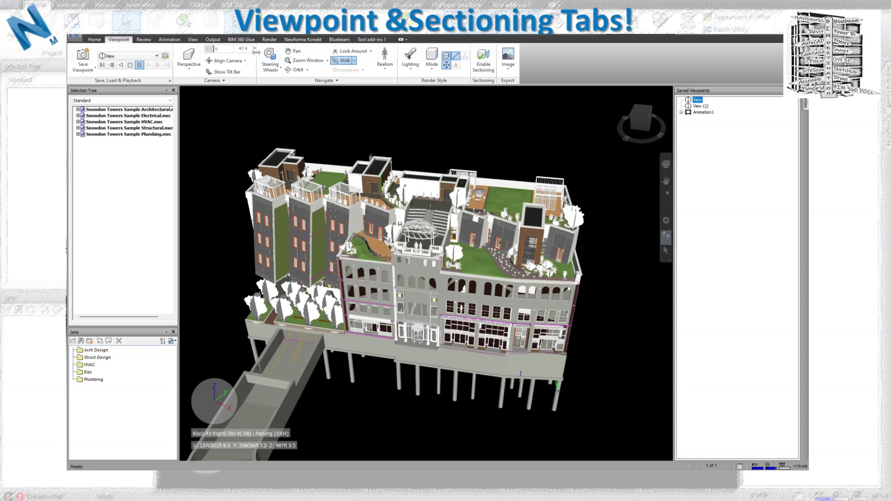
{"action": "left_click", "coordinate": [697, 106]}
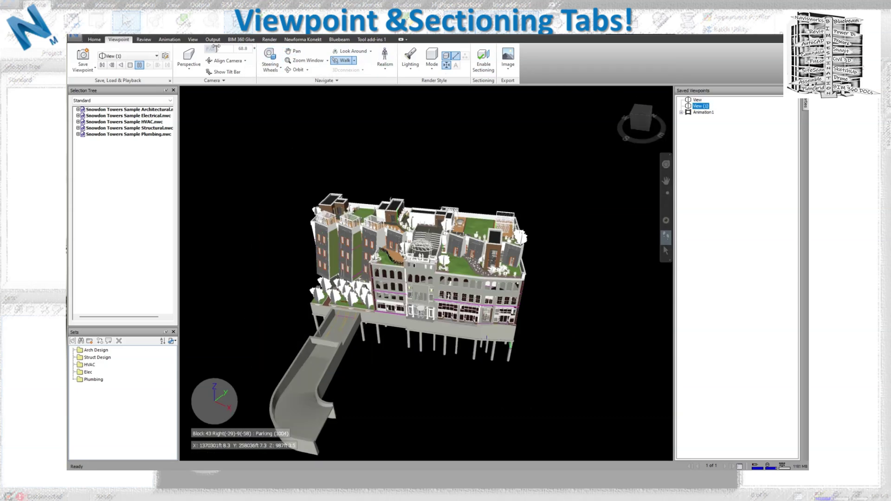
Narrow the field of view to 35.9 and recheck View (1) against View
{"action": "mouse_move", "coordinate": [217, 48]}
{"action": "left_mouse_down"}
{"action": "mouse_move", "coordinate": [225, 48]}
{"action": "mouse_move", "coordinate": [209, 48]}
{"action": "left_mouse_up"}
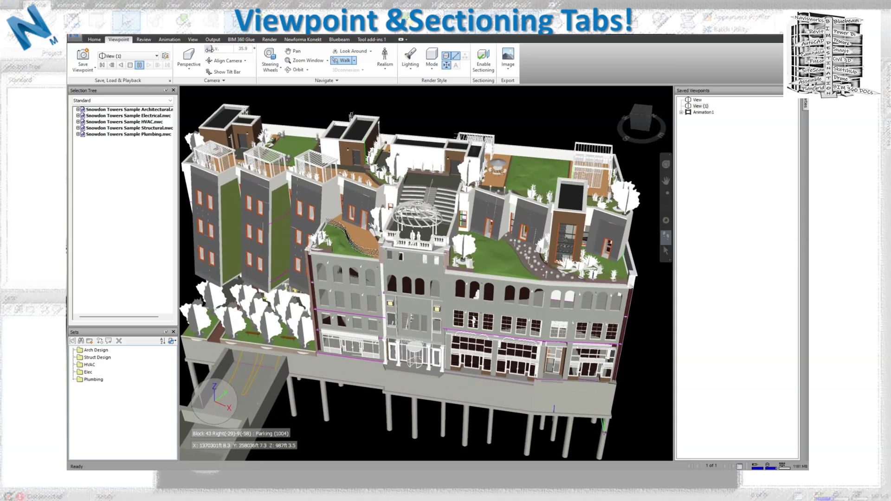
{"action": "right_click", "coordinate": [698, 106]}
{"action": "key", "text": "Escape"}
{"action": "left_click", "coordinate": [698, 100]}
{"action": "left_click", "coordinate": [700, 106]}
Align the camera along the X, Y and Z axes, then shift the top-down plan view
{"action": "left_click", "coordinate": [247, 63]}
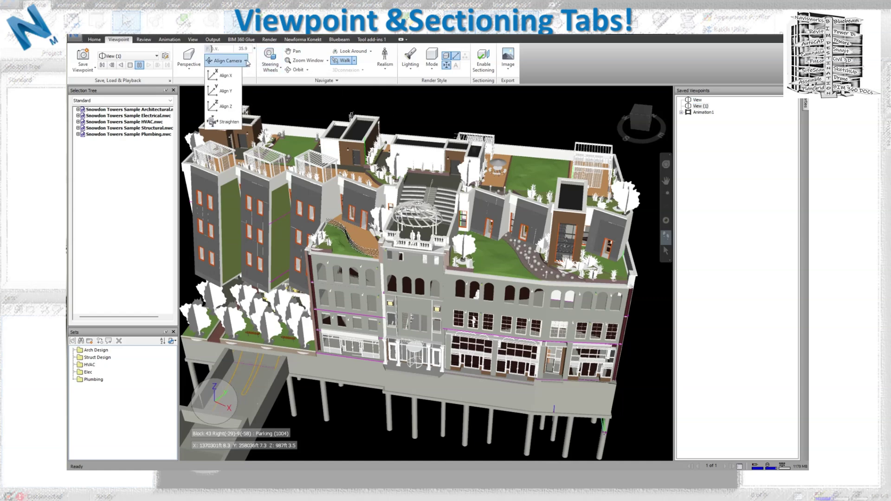
{"action": "left_click", "coordinate": [224, 78]}
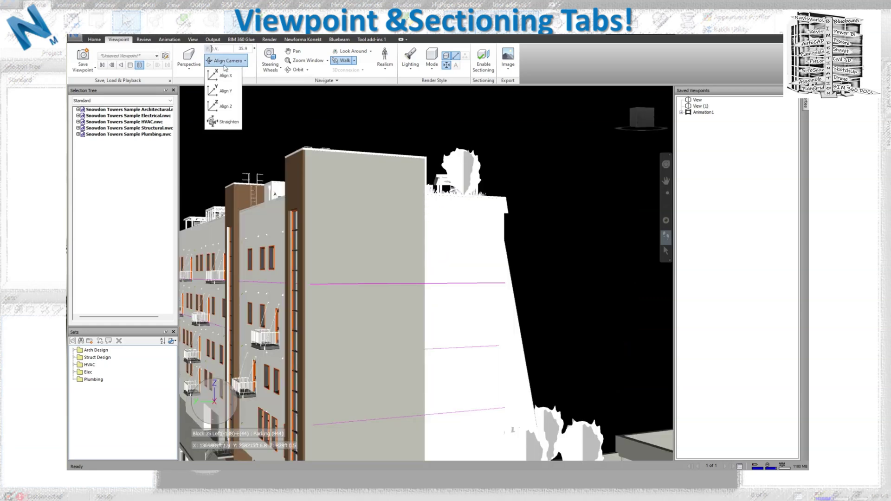
{"action": "left_click", "coordinate": [225, 91]}
{"action": "left_click", "coordinate": [230, 61]}
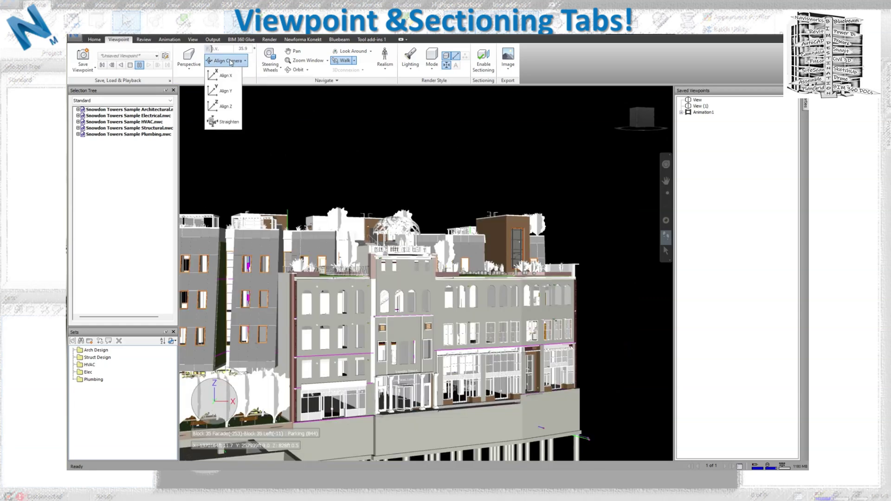
{"action": "left_click", "coordinate": [225, 106]}
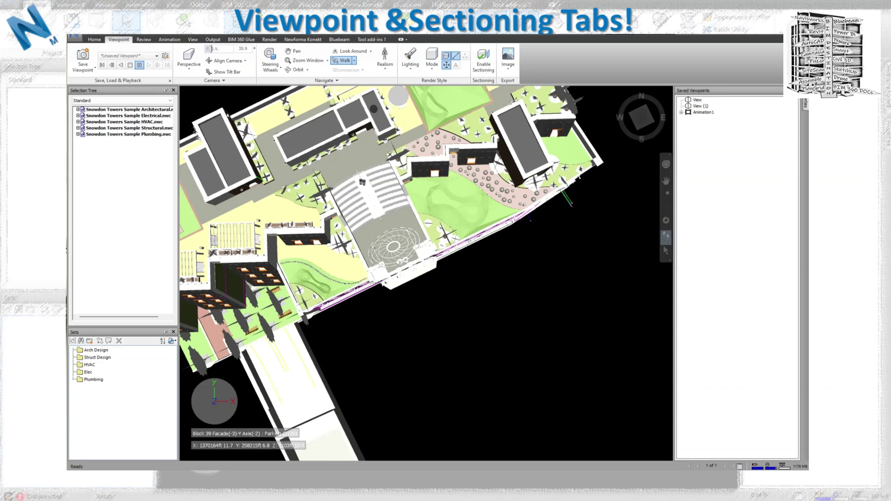
{"action": "left_click_drag", "start_coordinate": [357, 238], "coordinate": [293, 163]}
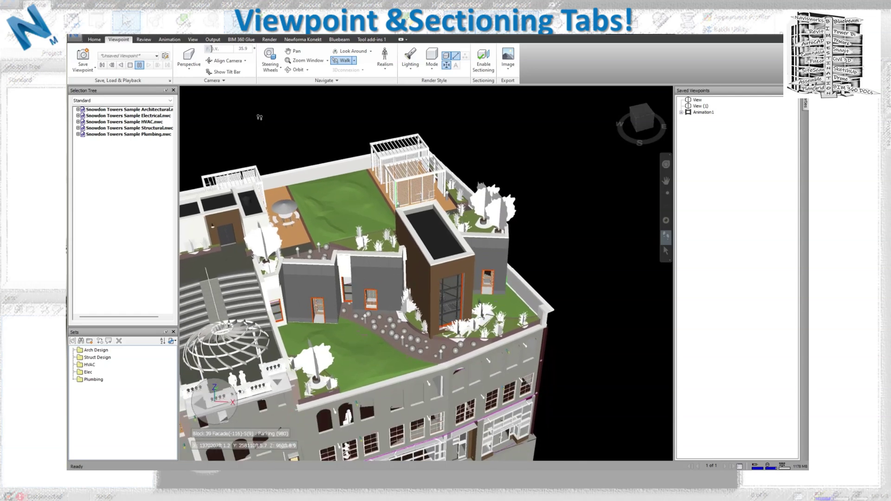
Show the tilt bar and tilt the camera down and back up
{"action": "left_click", "coordinate": [224, 73]}
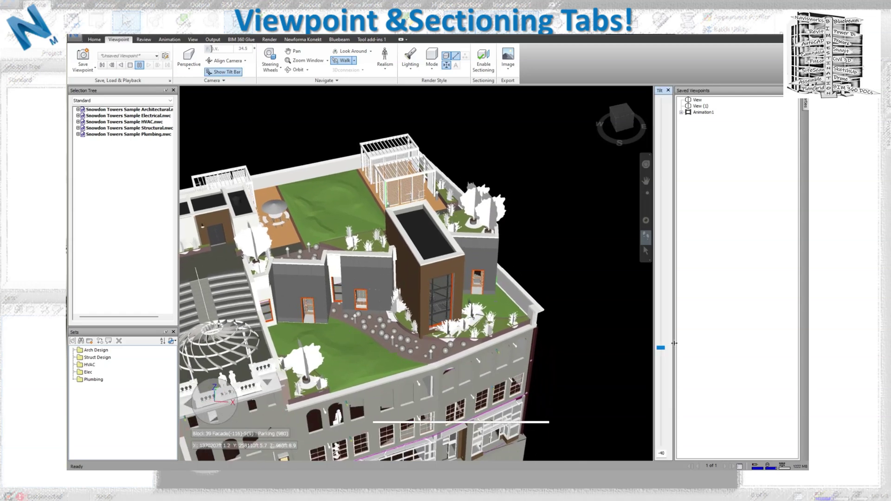
{"action": "left_click_drag", "start_coordinate": [661, 348], "coordinate": [662, 355]}
{"action": "scroll", "coordinate": [396, 295], "scroll_direction": "up", "scroll_amount": 5}
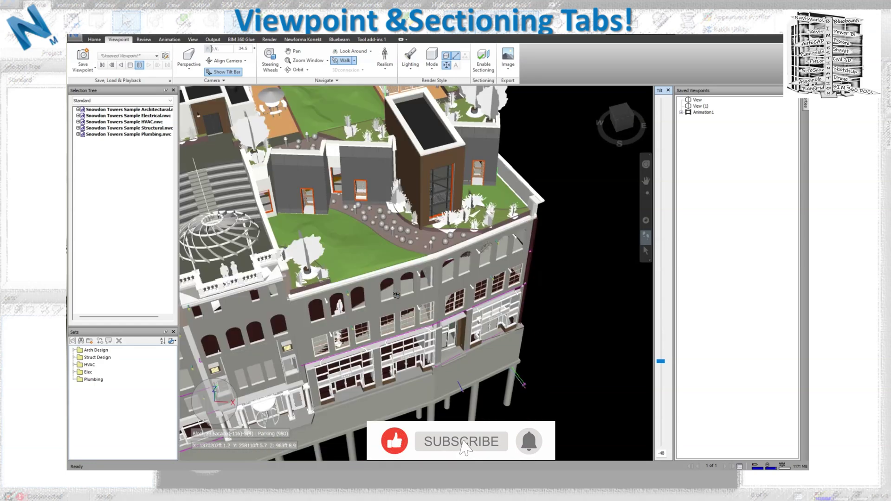
{"action": "scroll", "coordinate": [396, 295], "scroll_direction": "down", "scroll_amount": 10}
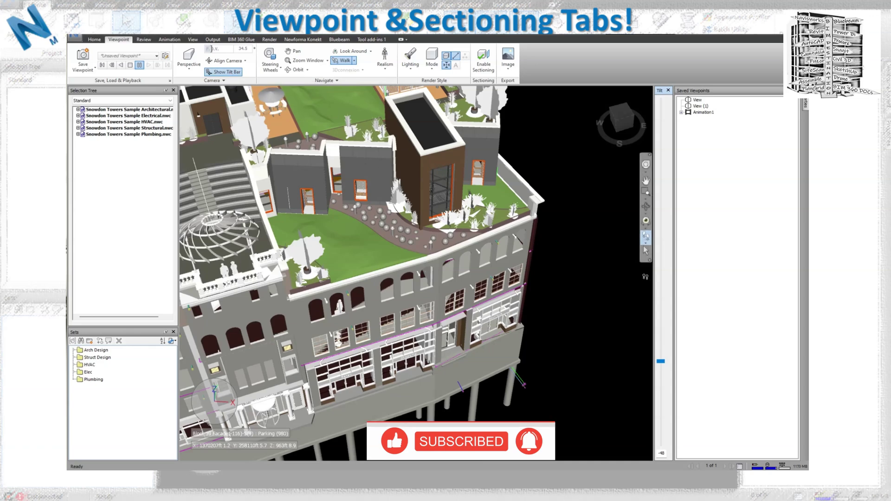
Walk back to see more of the rooftop and hide the tilt bar
{"action": "left_click", "coordinate": [646, 180]}
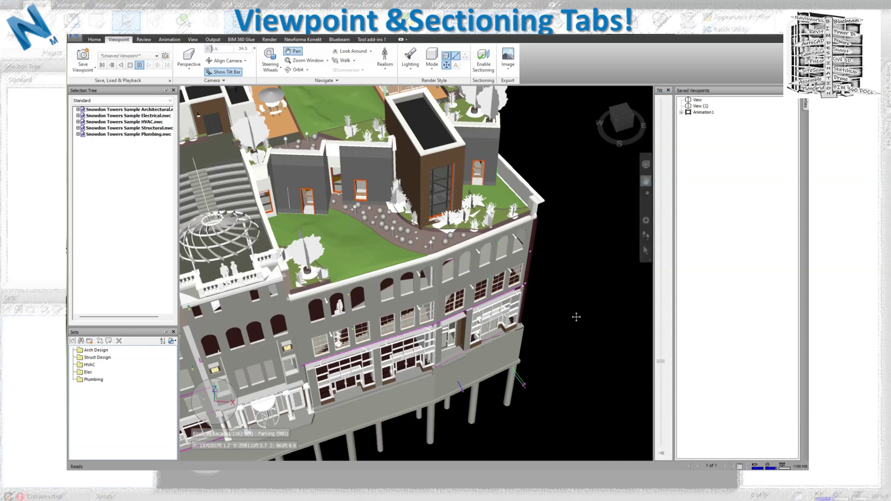
{"action": "left_click", "coordinate": [646, 235]}
{"action": "left_click_drag", "start_coordinate": [576, 299], "coordinate": [533, 377]}
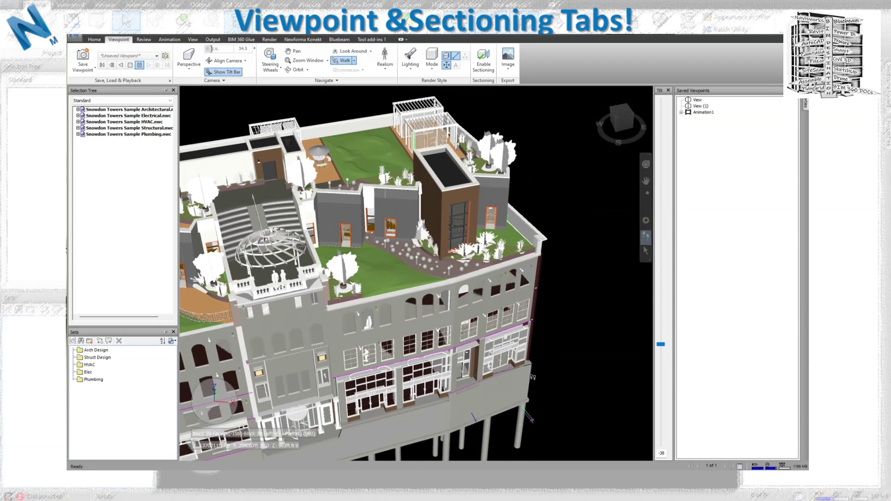
{"action": "left_click", "coordinate": [236, 73]}
{"action": "left_click", "coordinate": [223, 80]}
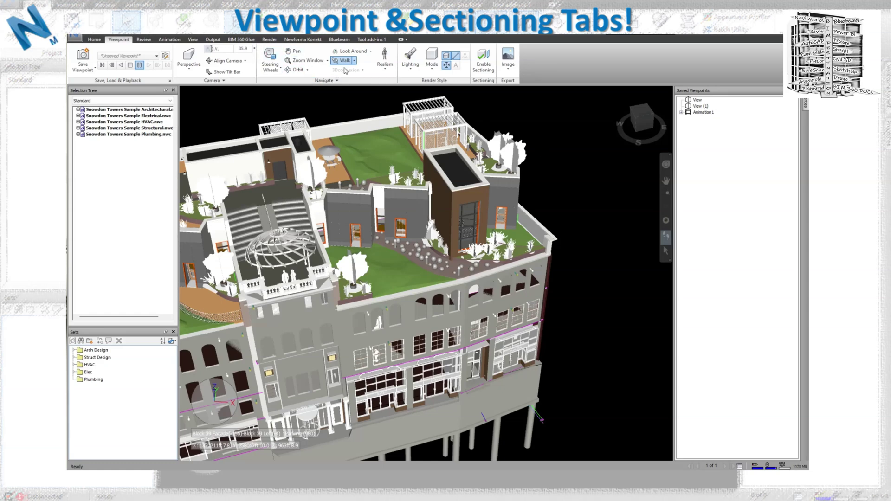
{"action": "left_click", "coordinate": [279, 70]}
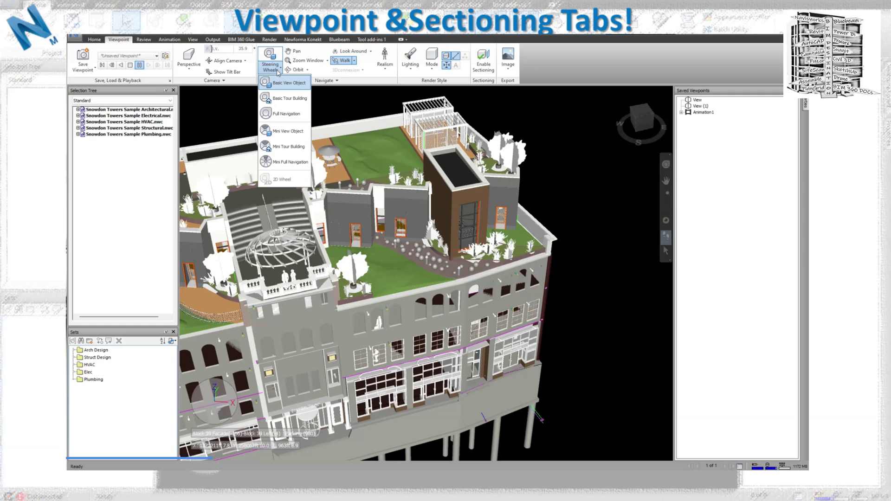
{"action": "left_click", "coordinate": [288, 83]}
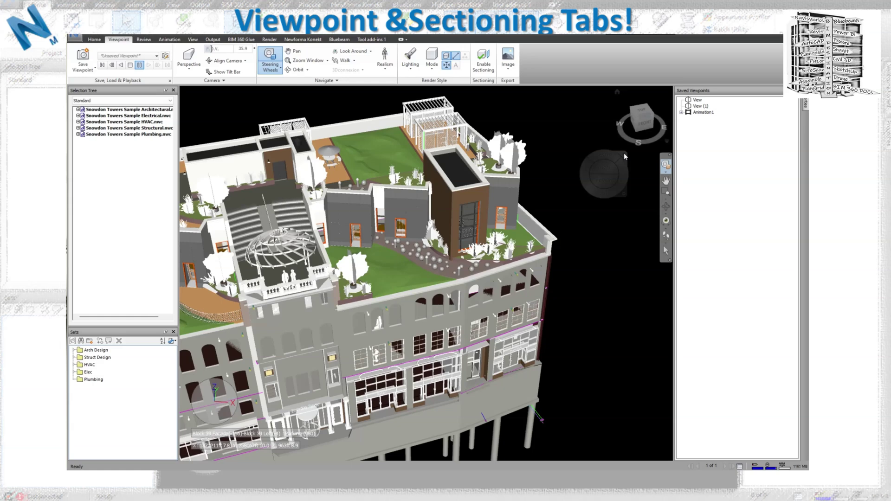
{"action": "left_click", "coordinate": [513, 130]}
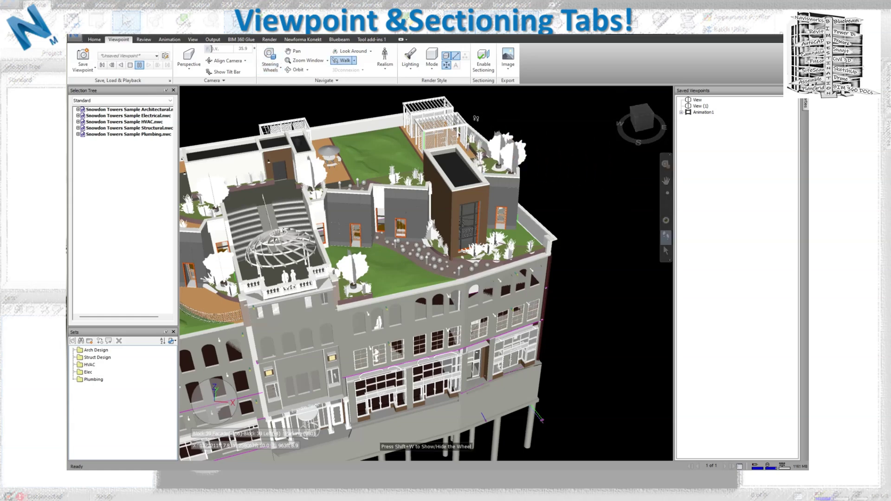
{"action": "left_click", "coordinate": [280, 71]}
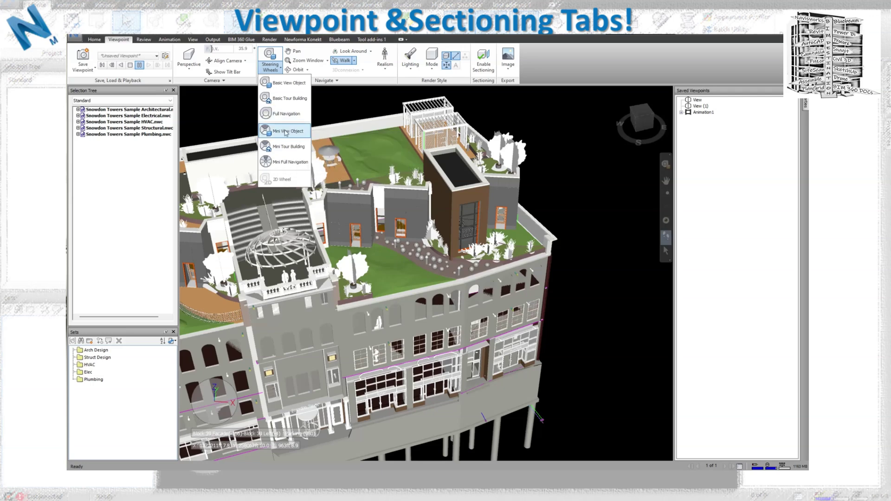
Browse the zoom options without zooming, then walk forward toward the rooftop garden
{"action": "left_click", "coordinate": [305, 54]}
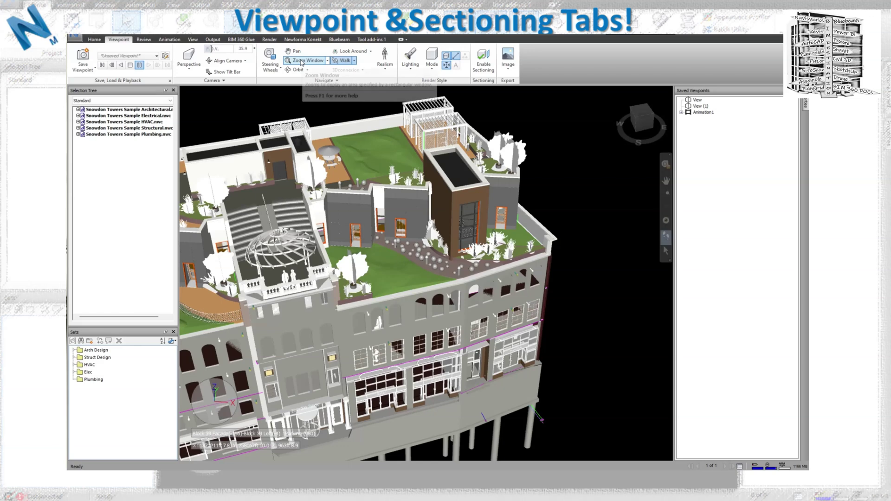
{"action": "left_click", "coordinate": [328, 61]}
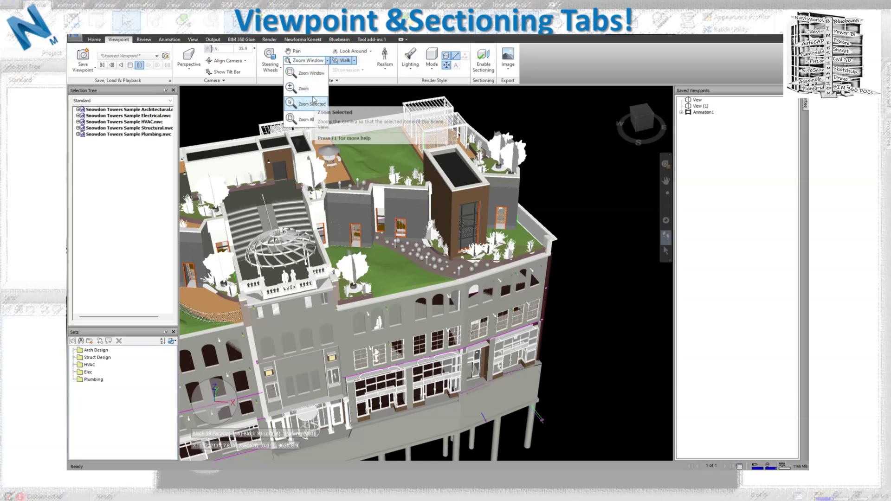
{"action": "left_click", "coordinate": [701, 196]}
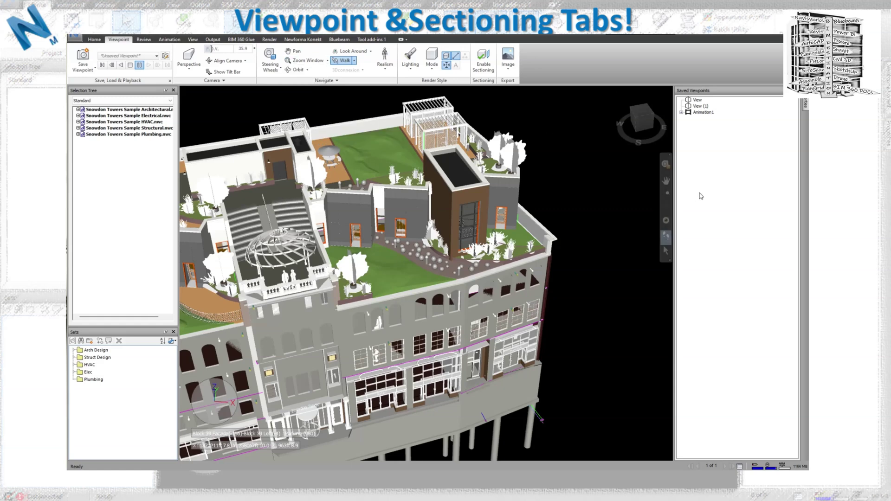
{"action": "left_click", "coordinate": [667, 198]}
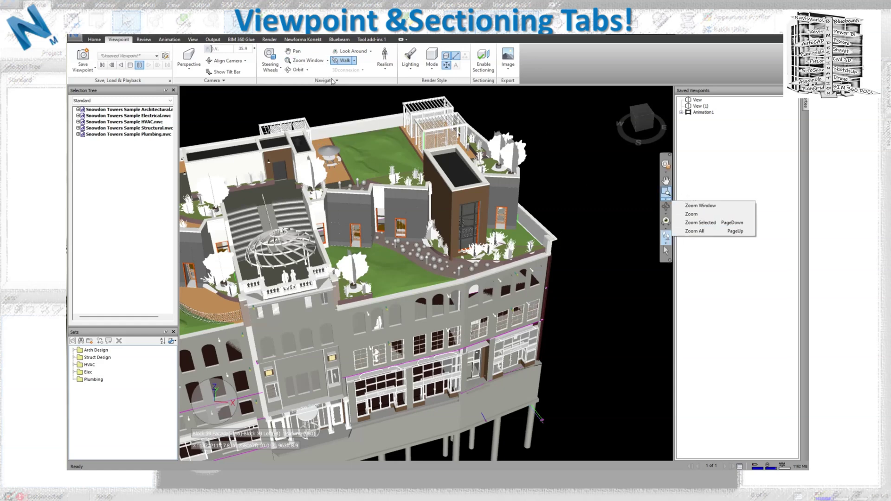
{"action": "left_click", "coordinate": [364, 232]}
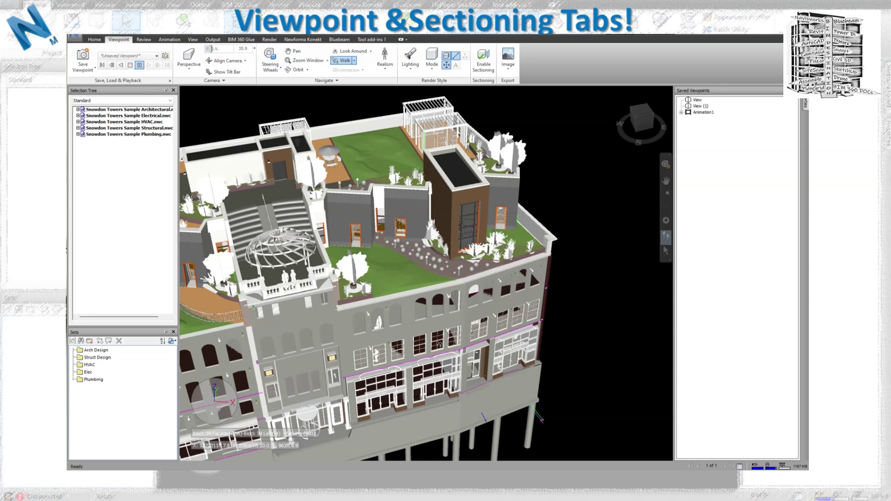
{"action": "left_click_drag", "start_coordinate": [439, 344], "coordinate": [376, 342]}
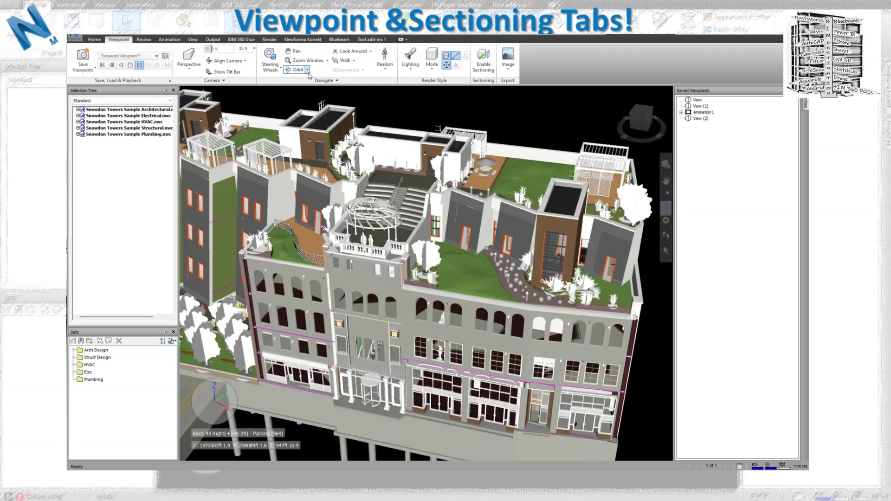
Orbit the view around a selected rooftop solar panel
{"action": "left_click", "coordinate": [308, 71]}
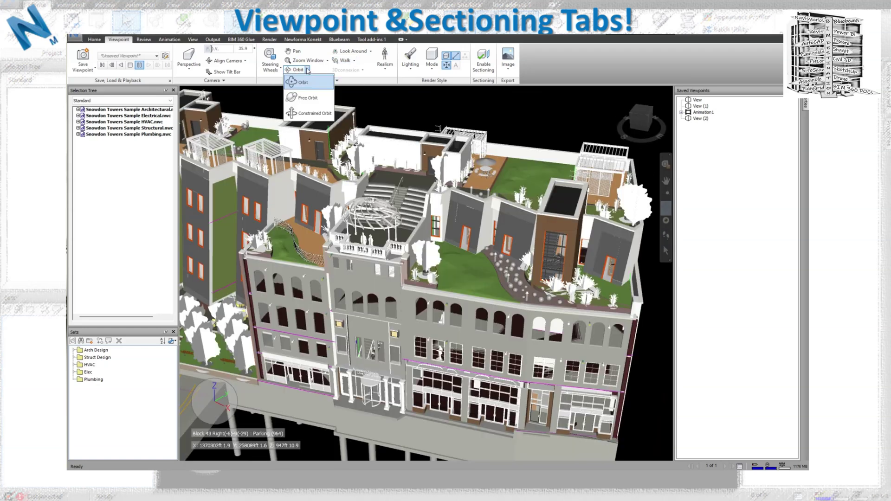
{"action": "left_click", "coordinate": [472, 215]}
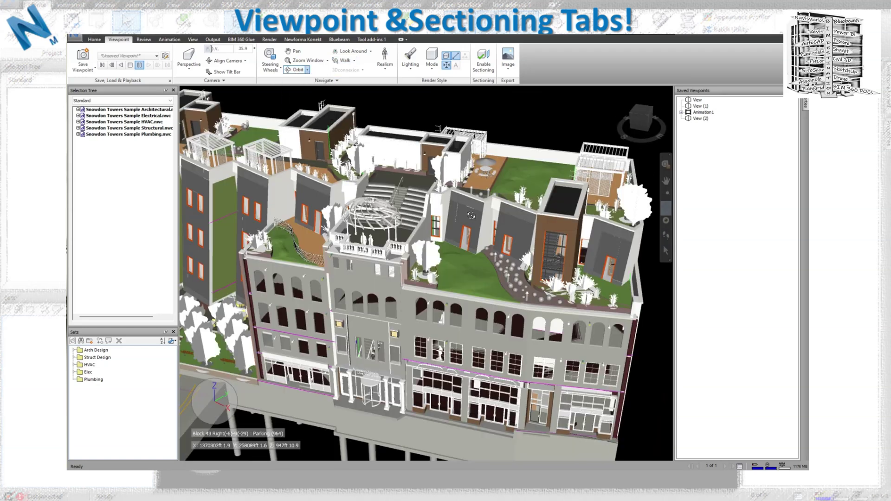
{"action": "key", "text": "Escape"}
{"action": "left_click", "coordinate": [468, 221]}
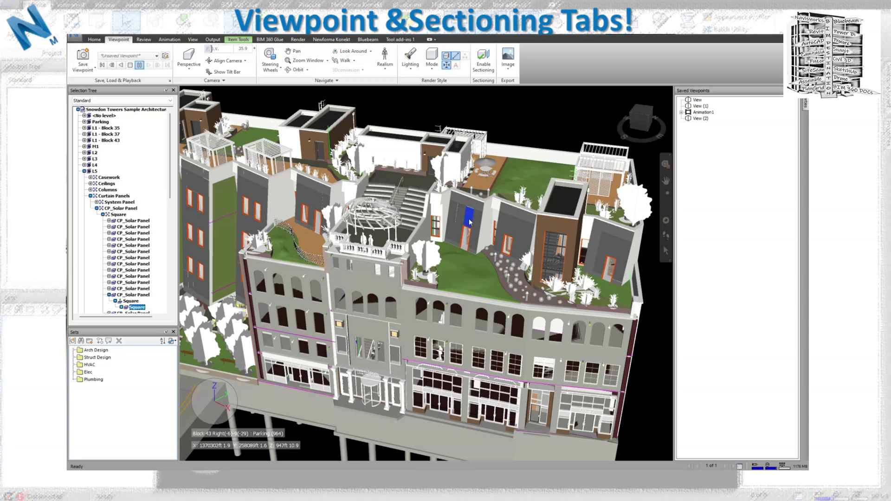
{"action": "mouse_move", "coordinate": [465, 241]}
{"action": "left_mouse_down"}
{"action": "mouse_move", "coordinate": [463, 215]}
{"action": "mouse_move", "coordinate": [464, 260]}
{"action": "mouse_move", "coordinate": [469, 217]}
{"action": "mouse_move", "coordinate": [476, 249]}
{"action": "mouse_move", "coordinate": [506, 246]}
{"action": "mouse_move", "coordinate": [348, 234]}
{"action": "mouse_move", "coordinate": [511, 231]}
{"action": "left_mouse_up"}
Use Free Orbit for a tilted roof view, then Constrained Orbit for an angled facade view
{"action": "left_click", "coordinate": [307, 70]}
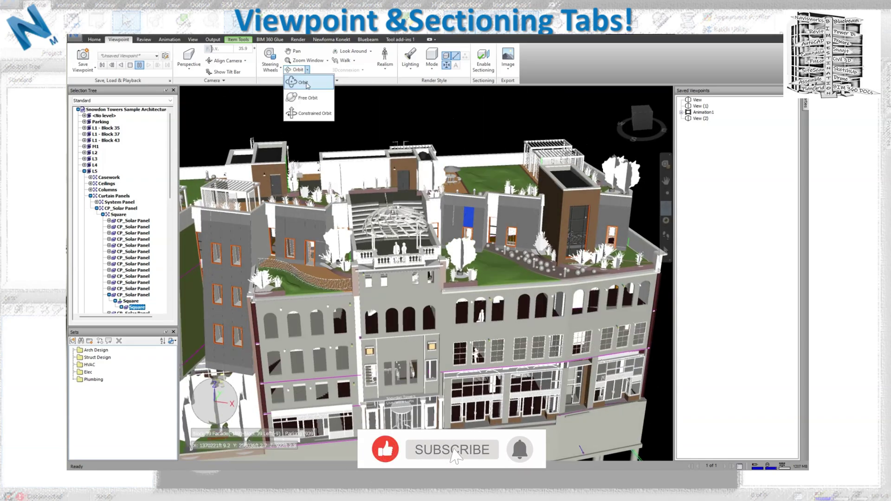
{"action": "left_click", "coordinate": [307, 96]}
{"action": "left_click_drag", "start_coordinate": [457, 249], "coordinate": [564, 413]}
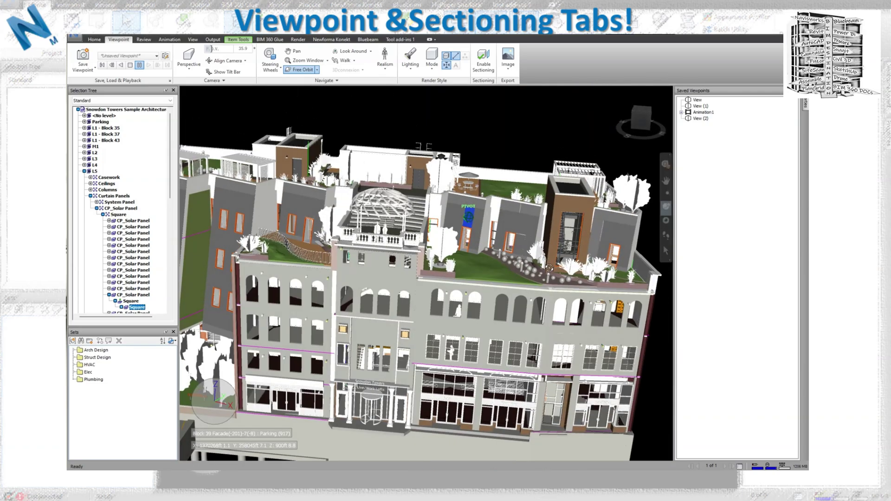
{"action": "left_click", "coordinate": [317, 70]}
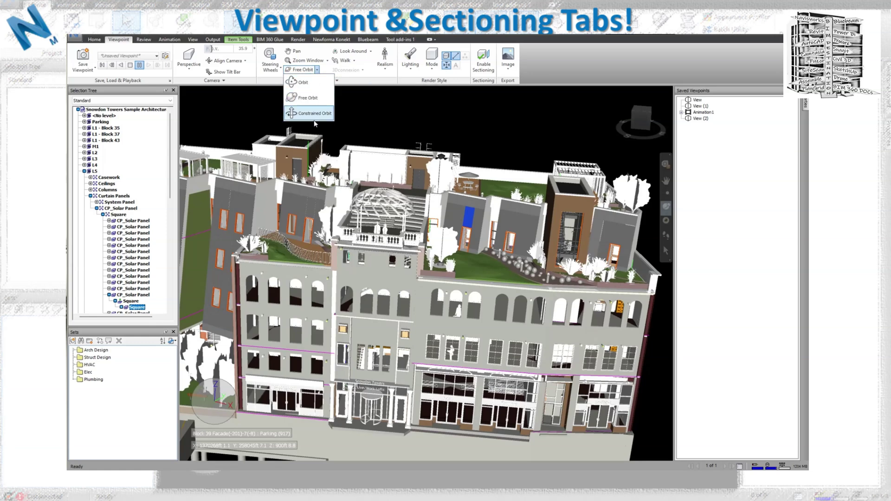
{"action": "left_click", "coordinate": [291, 113]}
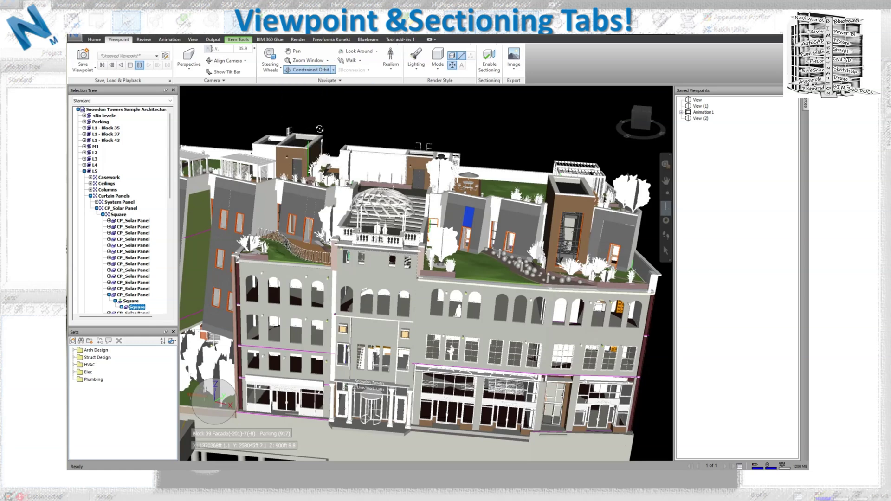
{"action": "left_click_drag", "start_coordinate": [458, 230], "coordinate": [329, 258]}
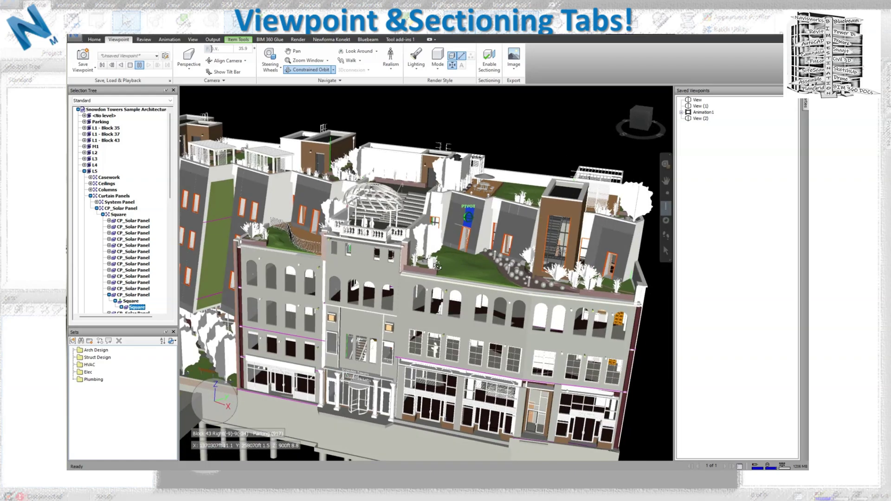
{"action": "left_click", "coordinate": [333, 70]}
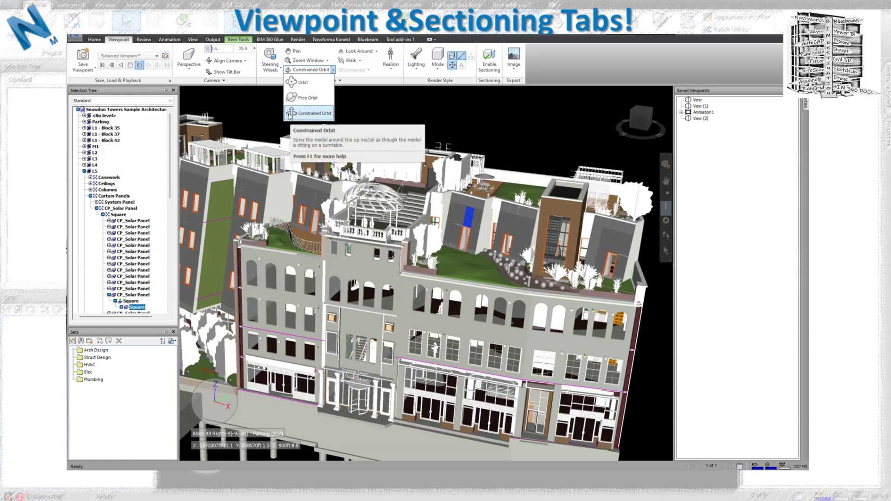
{"action": "left_click", "coordinate": [289, 114]}
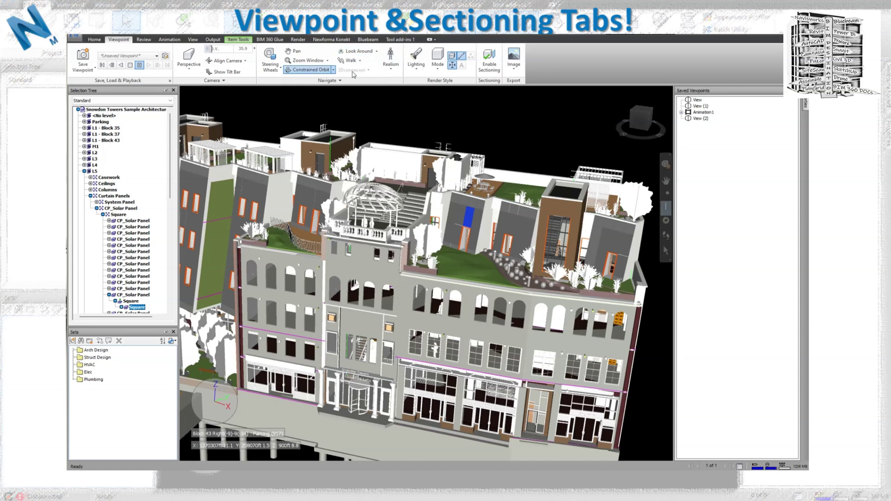
Use Look Around to turn the camera across the building
{"action": "left_click", "coordinate": [377, 51]}
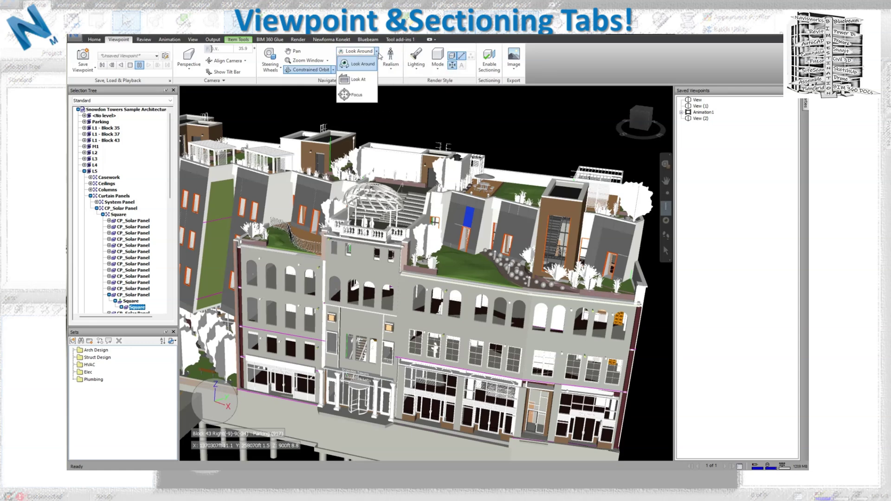
{"action": "left_click", "coordinate": [358, 70]}
{"action": "left_click_drag", "start_coordinate": [464, 325], "coordinate": [496, 439]}
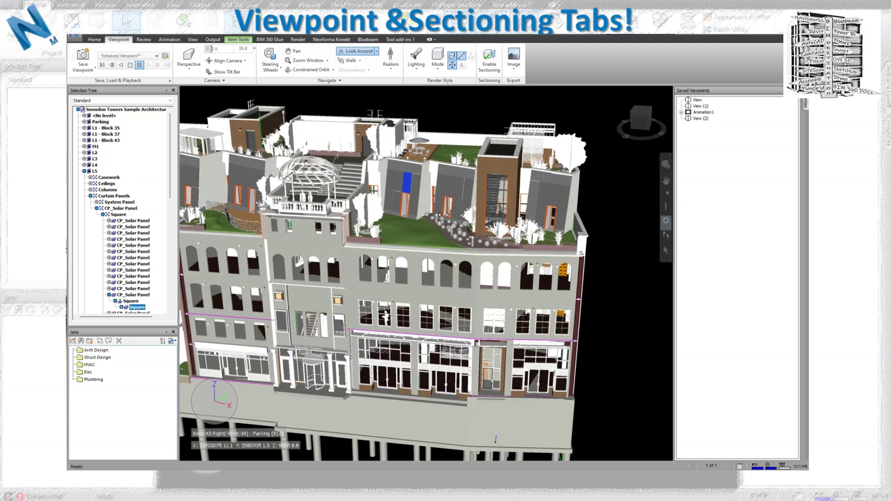
Use Look At on the rooftop towers, facade and roof to close in on the dome
{"action": "left_click", "coordinate": [666, 231]}
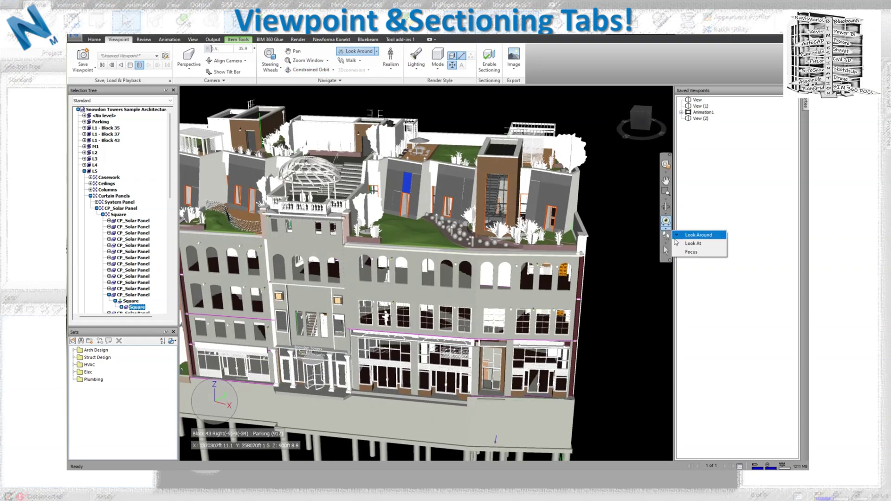
{"action": "left_click", "coordinate": [693, 243]}
{"action": "left_click", "coordinate": [473, 193]}
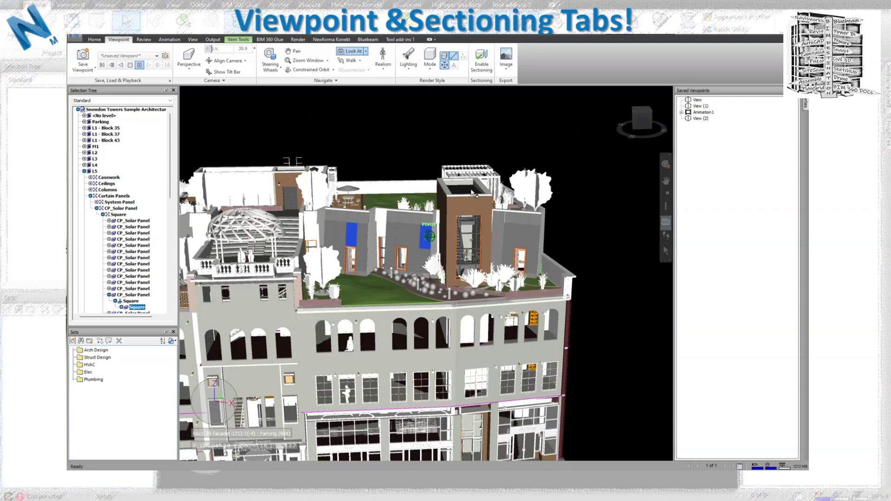
{"action": "left_click", "coordinate": [408, 230]}
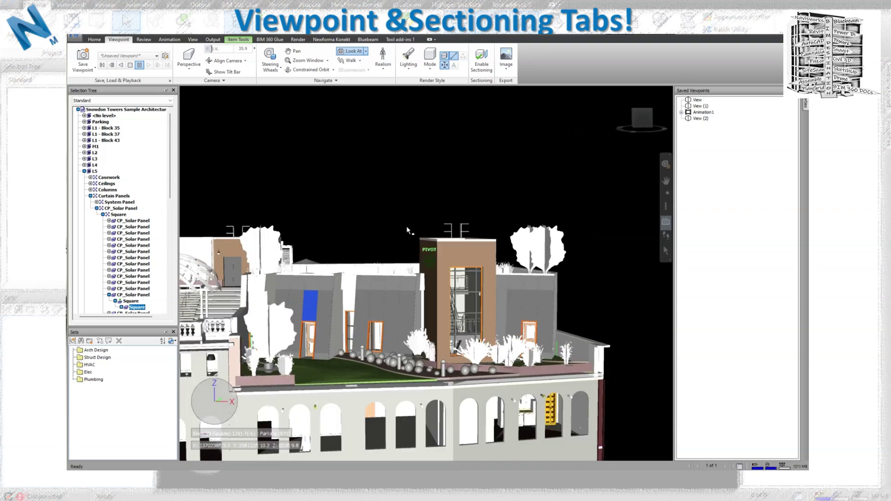
{"action": "left_click", "coordinate": [482, 308]}
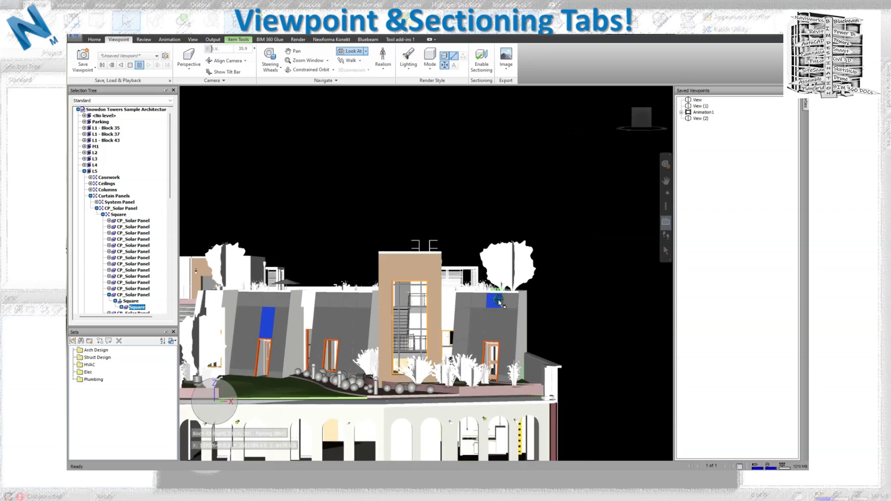
{"action": "left_click", "coordinate": [487, 353]}
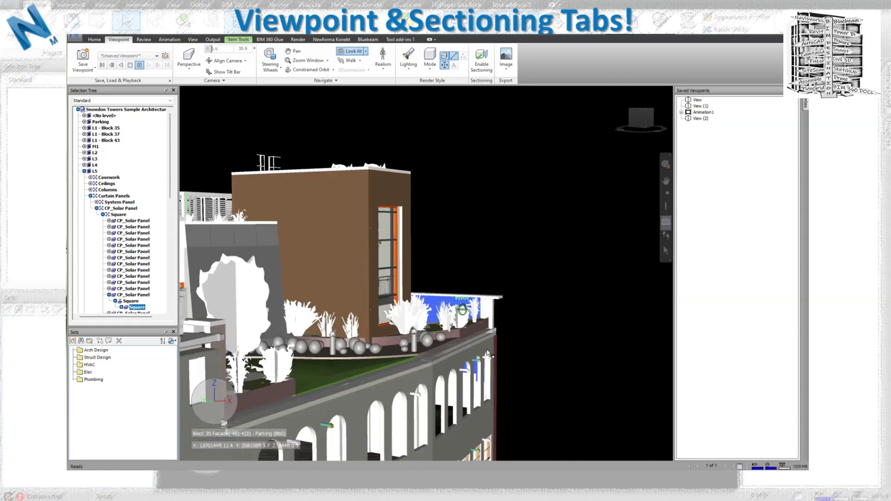
{"action": "left_click", "coordinate": [359, 244]}
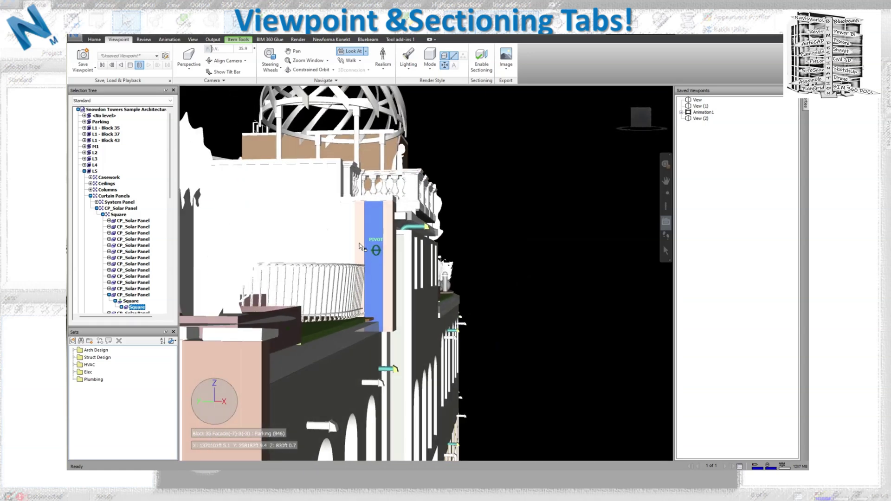
{"action": "left_click", "coordinate": [370, 200]}
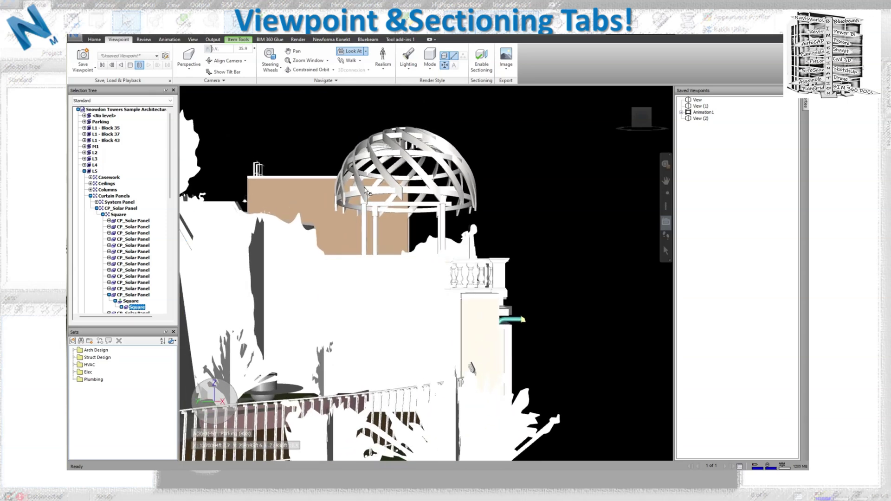
Use Focus on a point near the dome and another spot on the rooftop
{"action": "left_click", "coordinate": [366, 52]}
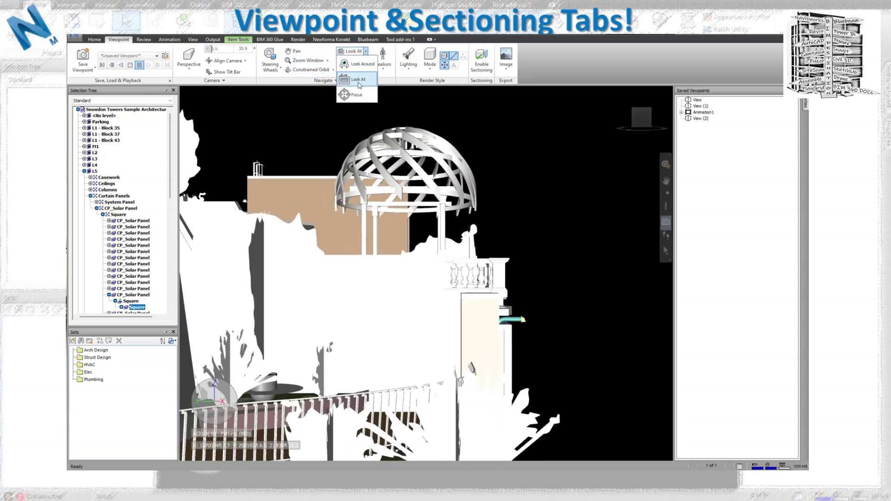
{"action": "left_click", "coordinate": [346, 94]}
{"action": "left_click", "coordinate": [333, 206]}
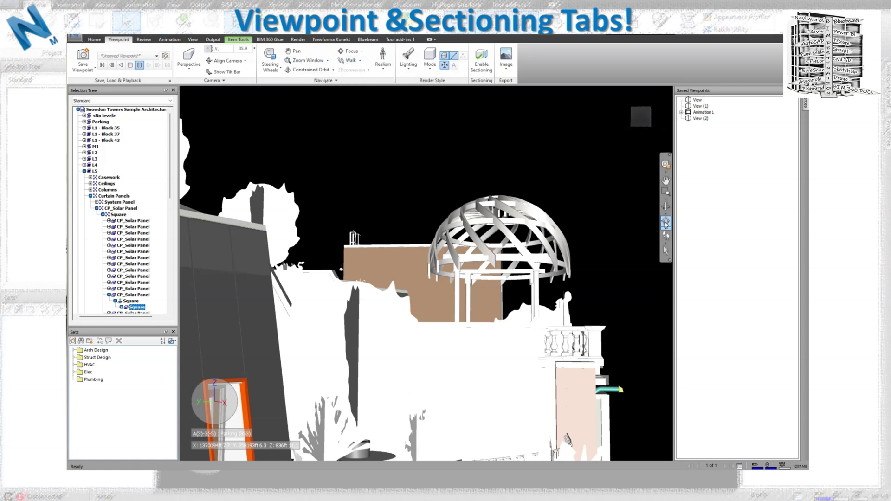
{"action": "left_click", "coordinate": [337, 267]}
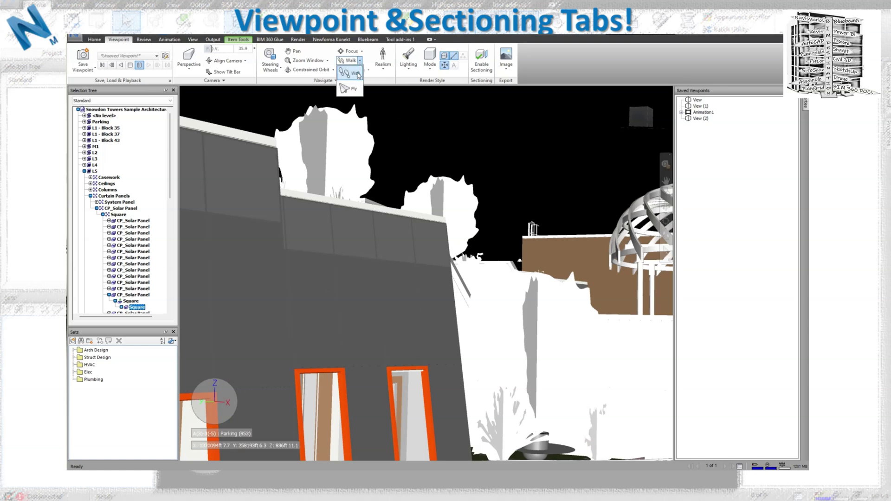
Walk forward toward the orange-framed doorways on the rooftop terrace
{"action": "left_click", "coordinate": [666, 241]}
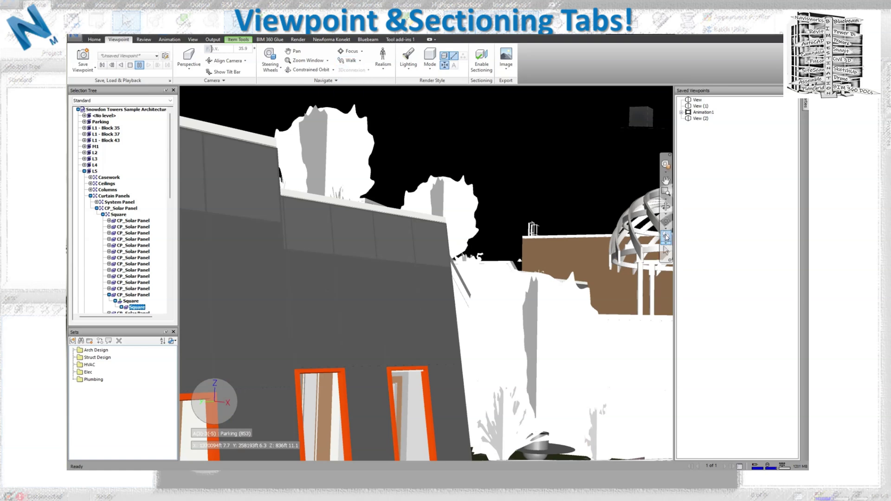
{"action": "left_click", "coordinate": [667, 243]}
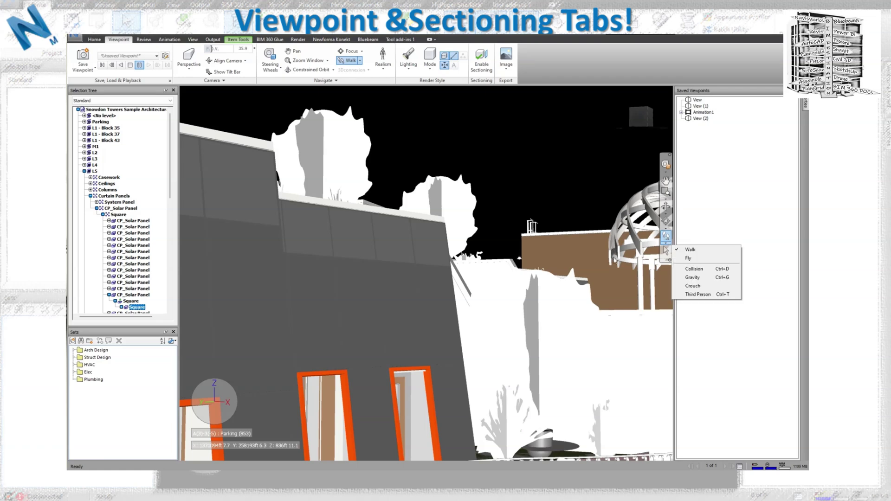
{"action": "left_click", "coordinate": [682, 250]}
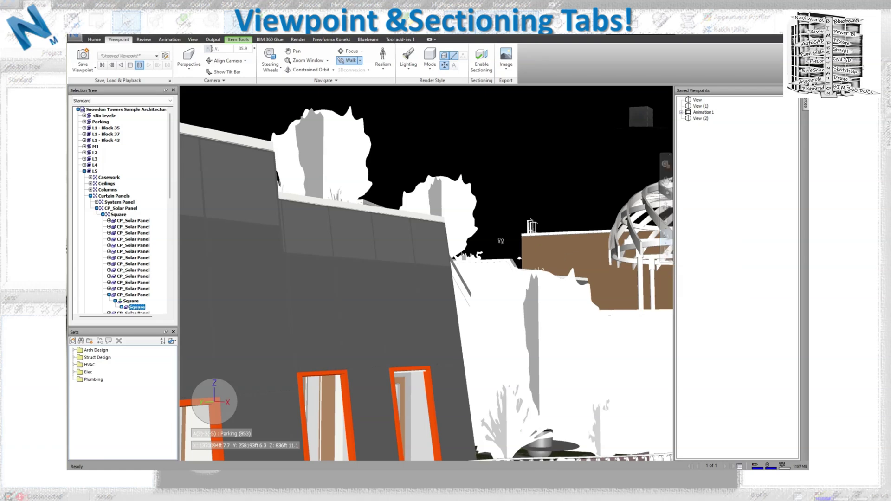
{"action": "left_click_drag", "start_coordinate": [501, 241], "coordinate": [540, 282]}
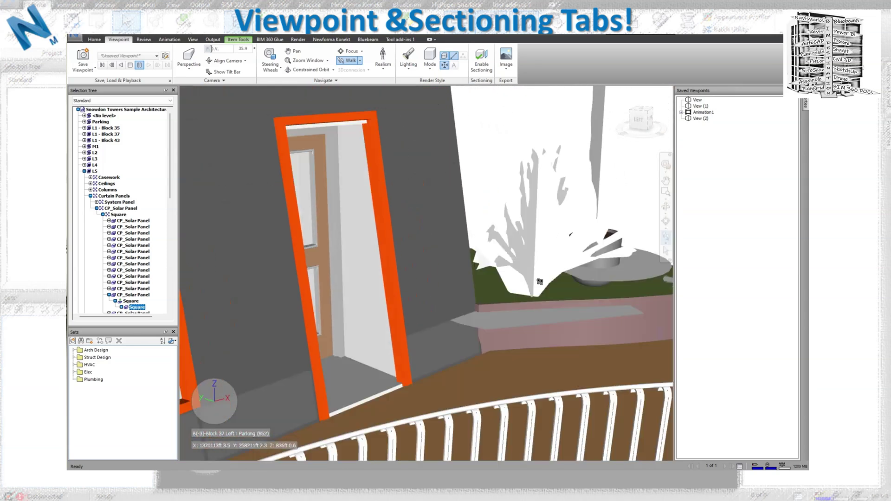
{"action": "left_click", "coordinate": [383, 70]}
Turn on the third-person avatar and walk it toward the orange doorway
{"action": "left_click", "coordinate": [378, 106]}
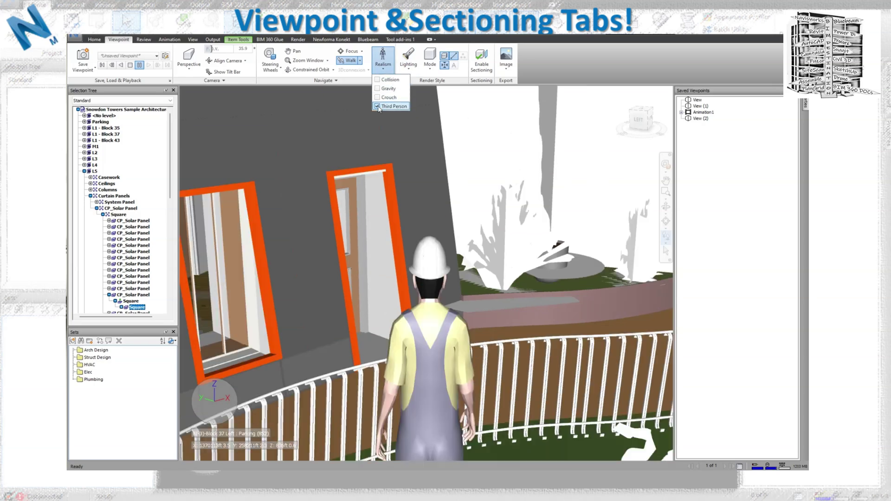
{"action": "left_click", "coordinate": [594, 259]}
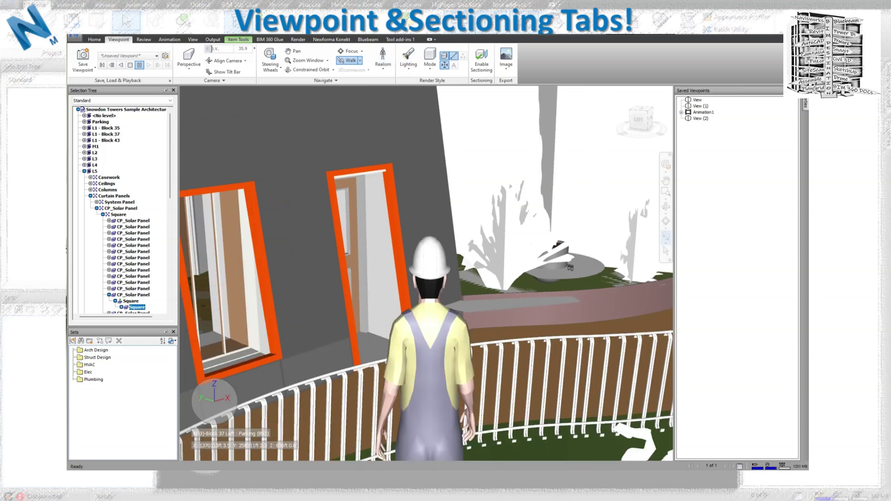
{"action": "left_click_drag", "start_coordinate": [570, 267], "coordinate": [464, 267]}
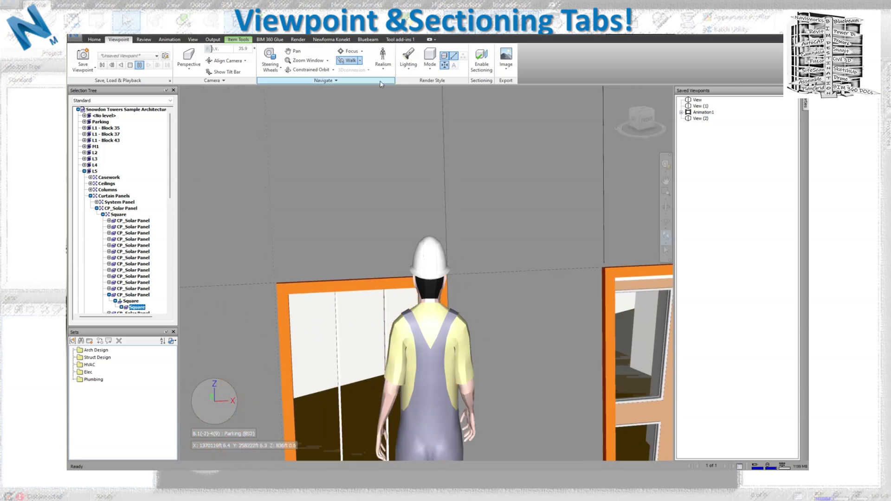
Enable Collision, Gravity and Crouch, walk across the terrace, then switch Third Person off
{"action": "left_click", "coordinate": [383, 65]}
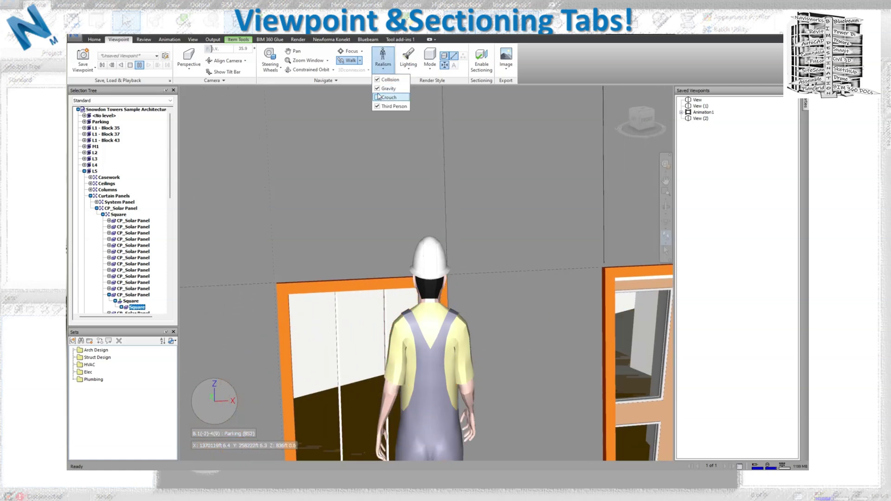
{"action": "left_click", "coordinate": [475, 226]}
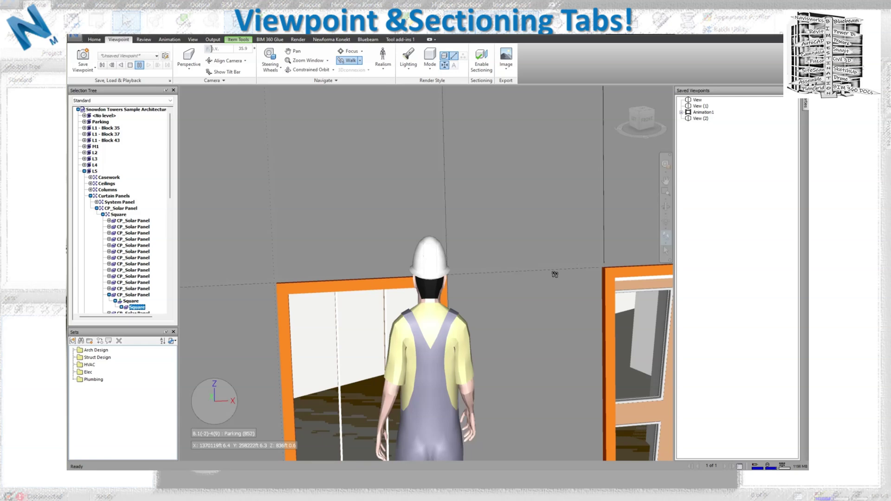
{"action": "left_click_drag", "start_coordinate": [554, 275], "coordinate": [518, 247]}
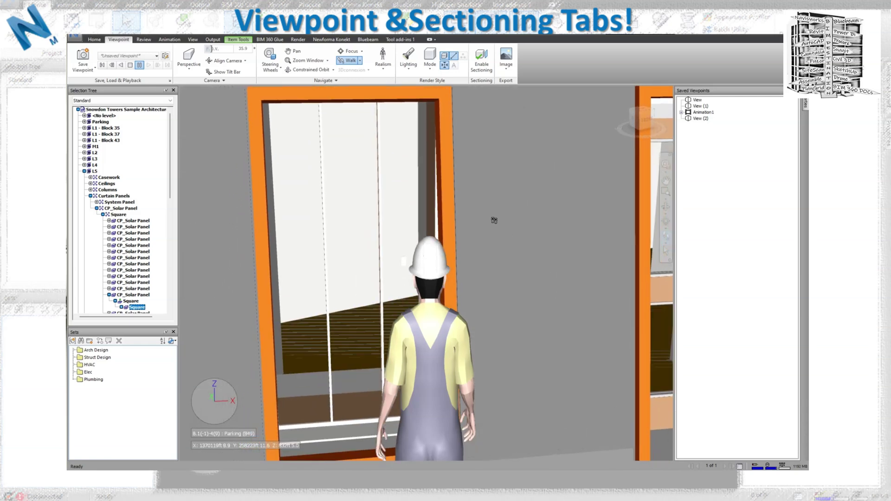
{"action": "mouse_move", "coordinate": [494, 220]}
{"action": "left_mouse_down"}
{"action": "mouse_move", "coordinate": [471, 196]}
{"action": "mouse_move", "coordinate": [477, 240]}
{"action": "mouse_move", "coordinate": [480, 231]}
{"action": "left_mouse_up"}
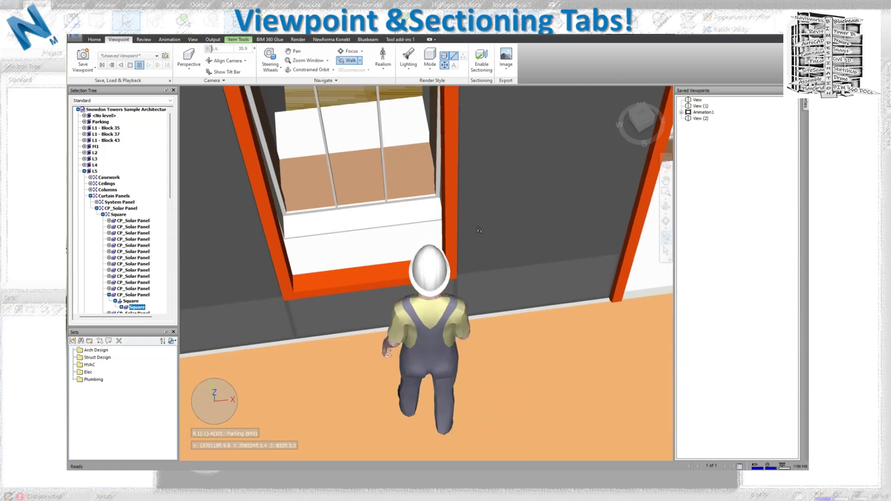
{"action": "left_click", "coordinate": [383, 63]}
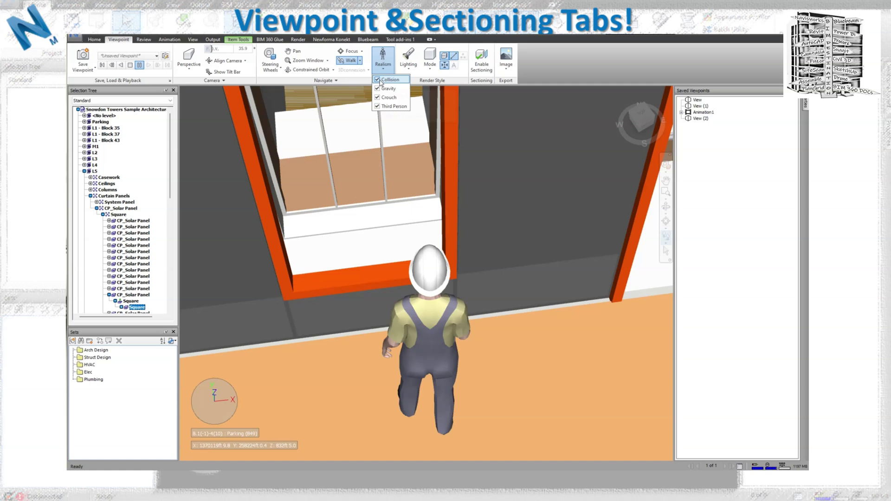
{"action": "left_click", "coordinate": [379, 89]}
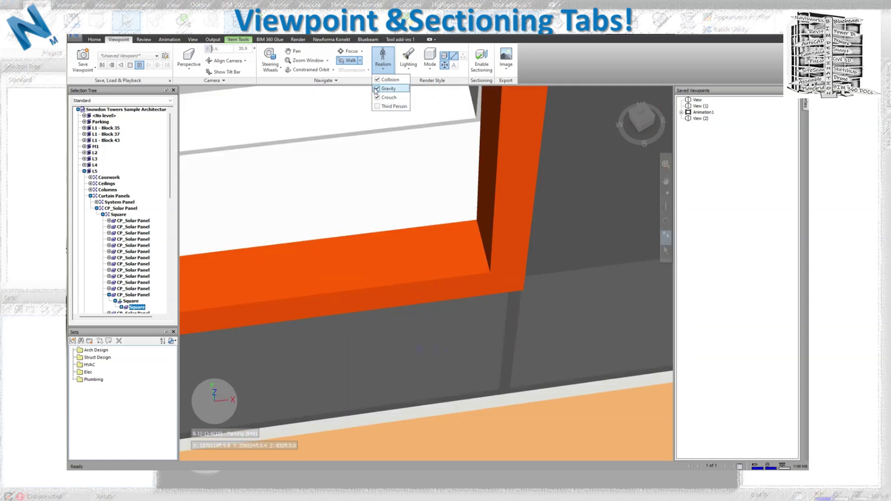
Walk the camera across the rooftop and bring up the walking speed settings
{"action": "left_click", "coordinate": [409, 70]}
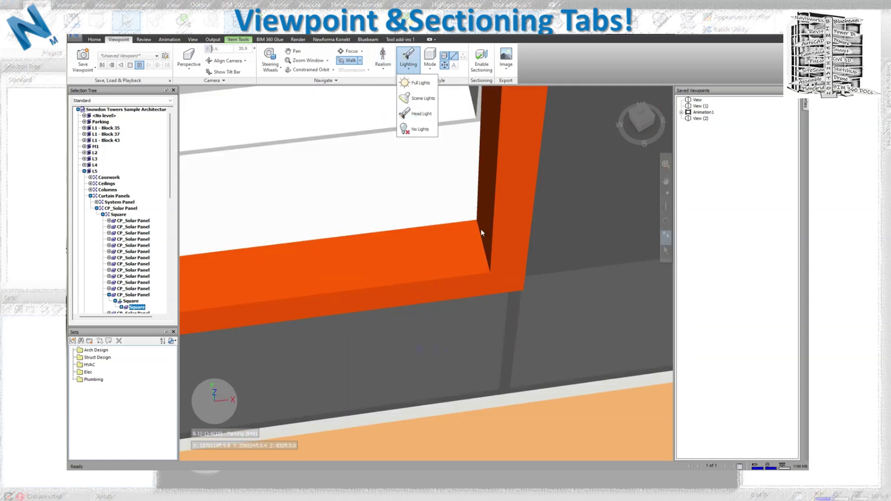
{"action": "left_click", "coordinate": [667, 237]}
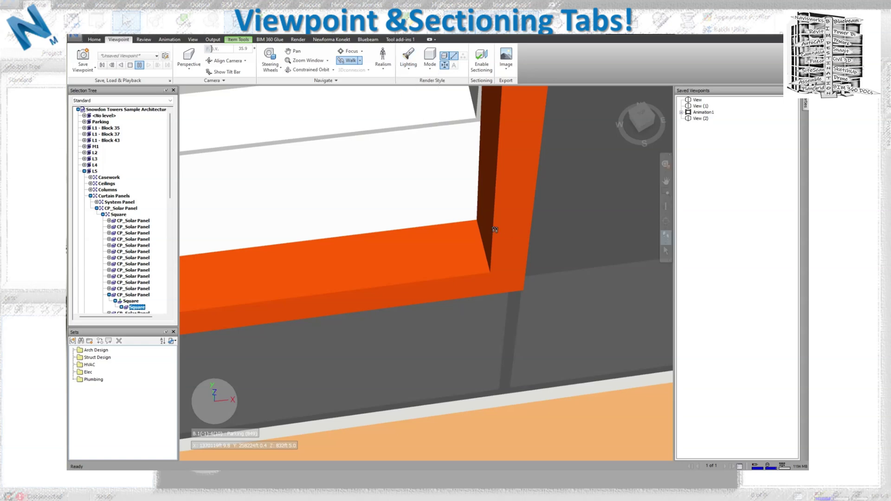
{"action": "left_click_drag", "start_coordinate": [495, 230], "coordinate": [519, 266]}
{"action": "left_click", "coordinate": [333, 80]}
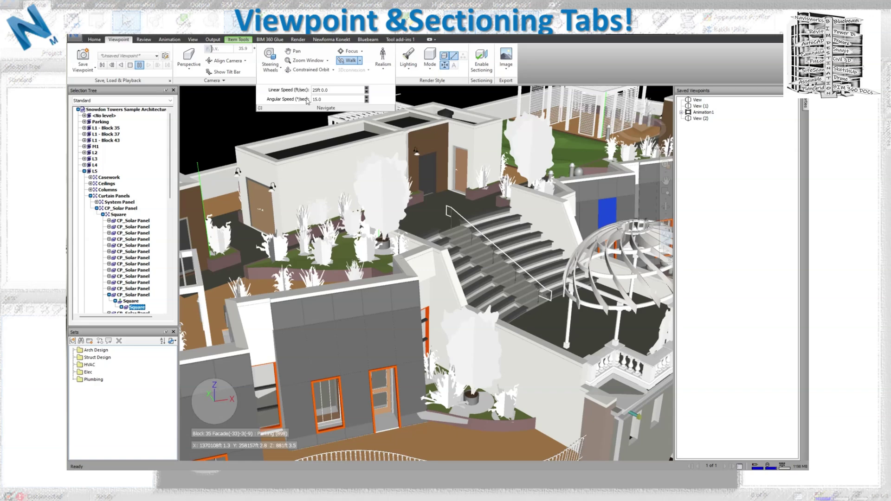
Cycle the lighting through Full Lights, Scene Lights, Head Light and No Lights
{"action": "left_click", "coordinate": [411, 68]}
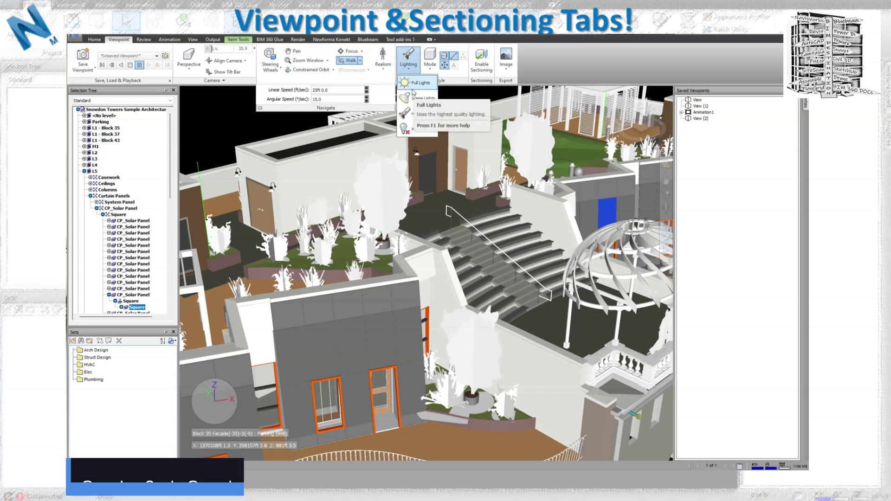
{"action": "left_click", "coordinate": [419, 89]}
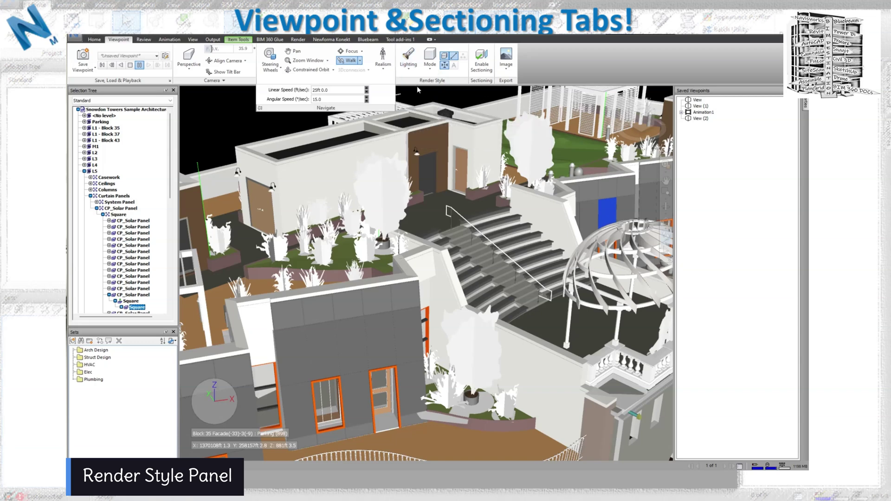
{"action": "left_click", "coordinate": [409, 65]}
{"action": "left_click", "coordinate": [420, 98]}
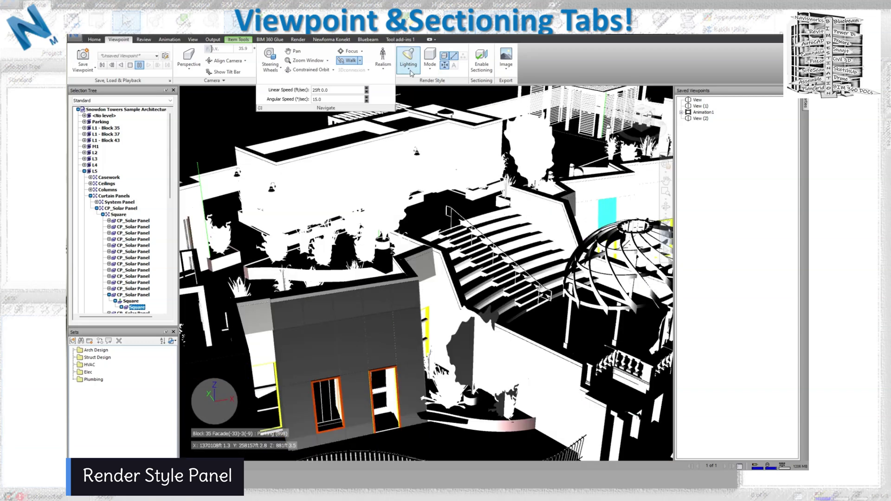
{"action": "left_click", "coordinate": [408, 65]}
{"action": "left_click", "coordinate": [416, 114]}
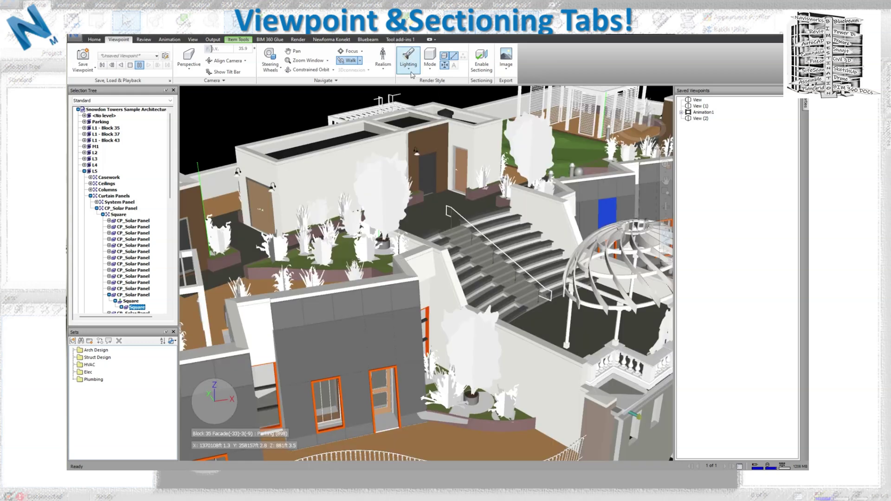
{"action": "left_click", "coordinate": [408, 65]}
{"action": "left_click", "coordinate": [418, 129]}
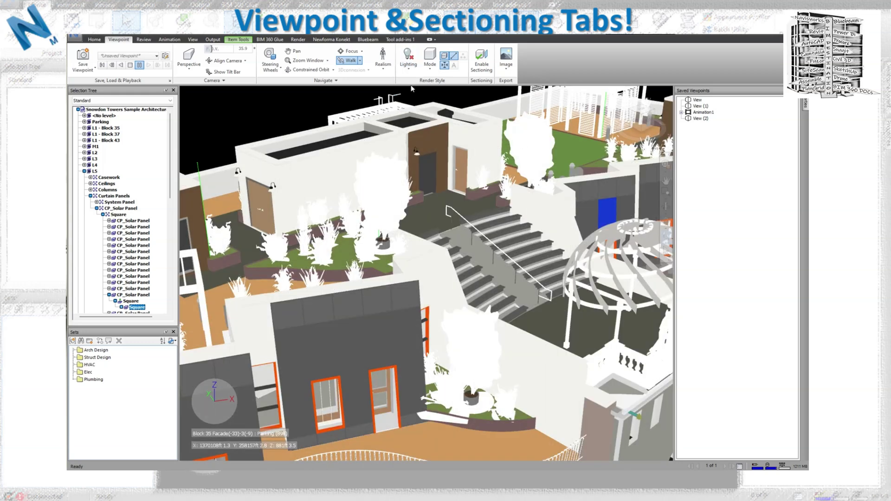
{"action": "left_click", "coordinate": [409, 65]}
Restore Head Light lighting, browse the render styles, and walk back to see more terrace
{"action": "left_click", "coordinate": [417, 114]}
{"action": "left_click", "coordinate": [429, 69]}
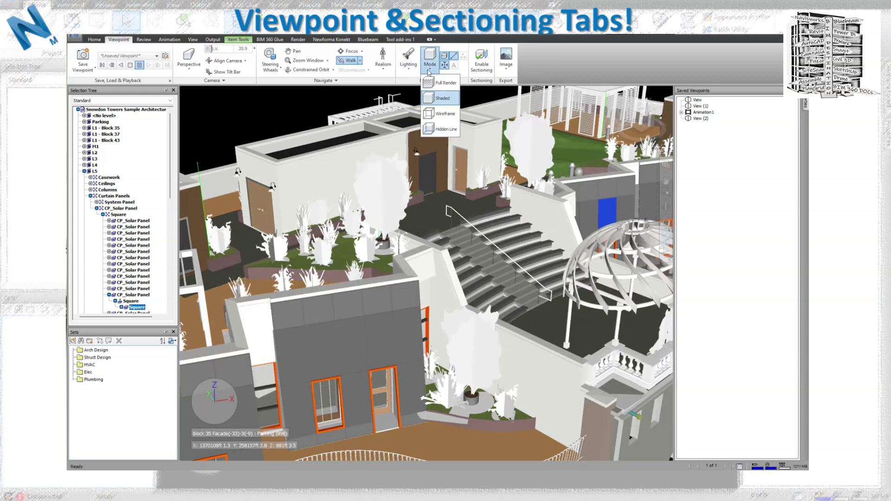
{"action": "left_click", "coordinate": [431, 73]}
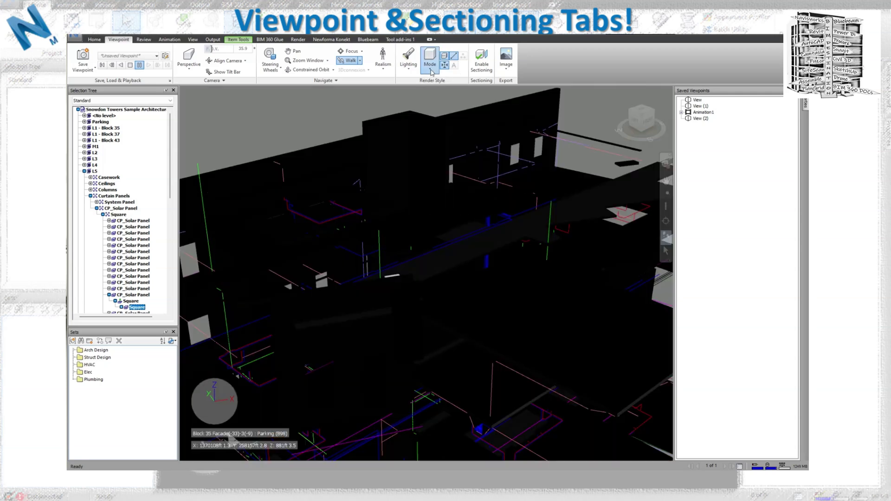
{"action": "left_click", "coordinate": [432, 72]}
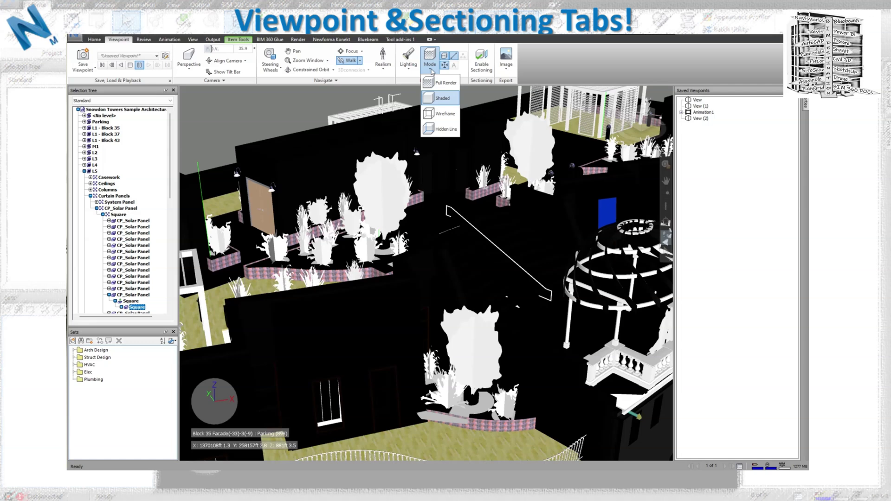
{"action": "left_click", "coordinate": [581, 63]}
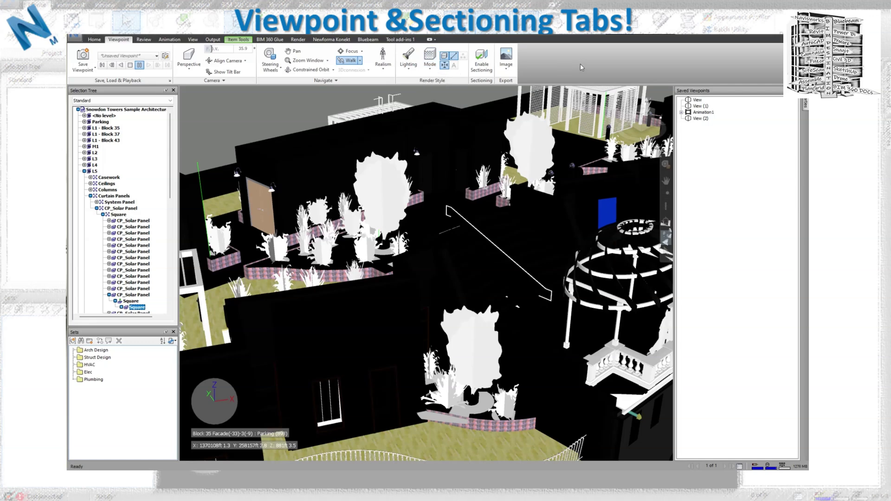
{"action": "left_click_drag", "start_coordinate": [525, 267], "coordinate": [522, 284]}
Preview Wireframe and Hidden Line render modes, then return to Full Render
{"action": "left_click", "coordinate": [430, 73]}
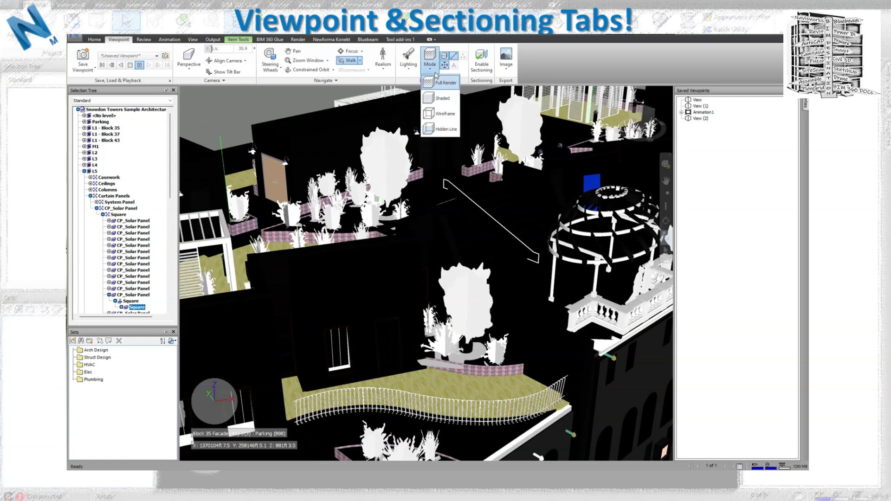
{"action": "left_click", "coordinate": [442, 116]}
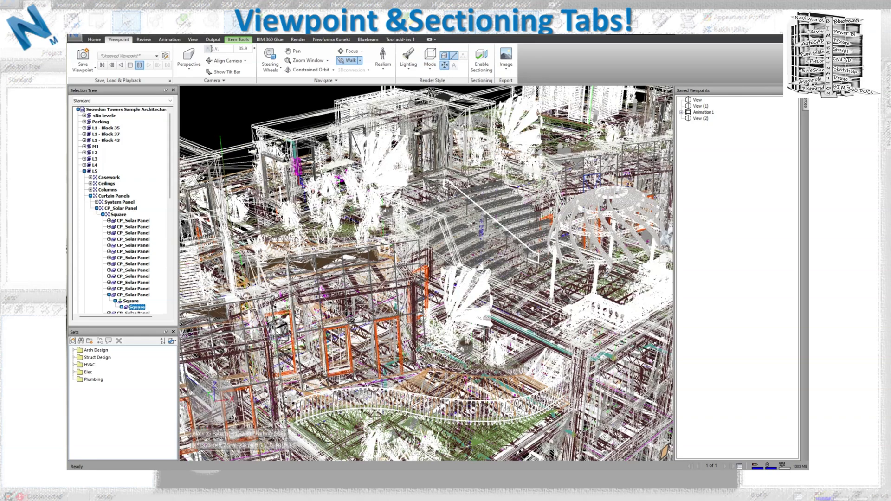
{"action": "left_click", "coordinate": [430, 69]}
{"action": "left_click", "coordinate": [444, 129]}
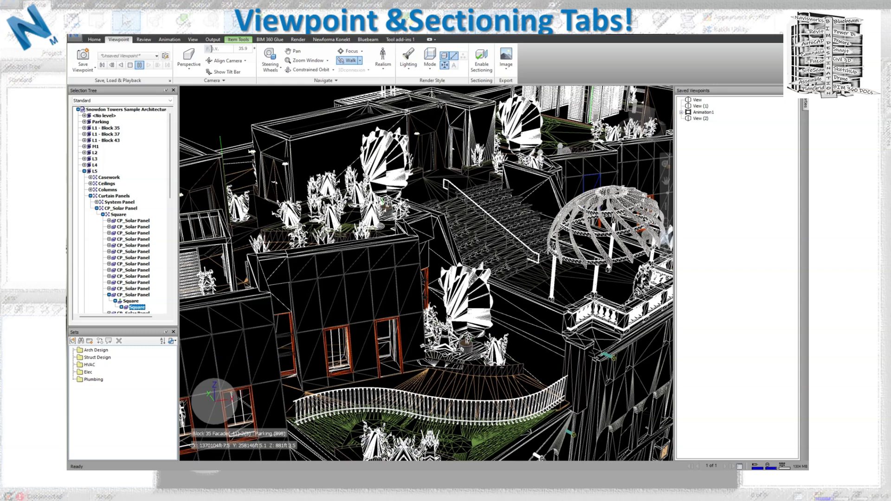
{"action": "left_click", "coordinate": [430, 68]}
{"action": "left_click", "coordinate": [441, 92]}
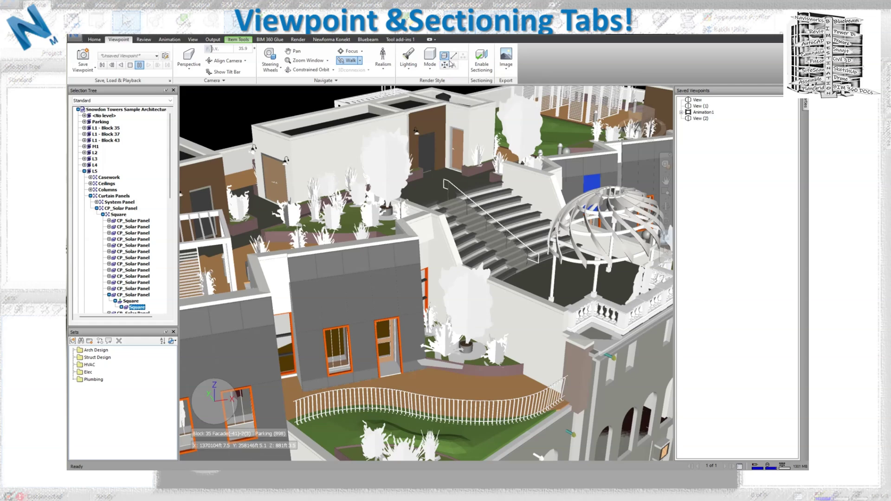
{"action": "left_click", "coordinate": [445, 57]}
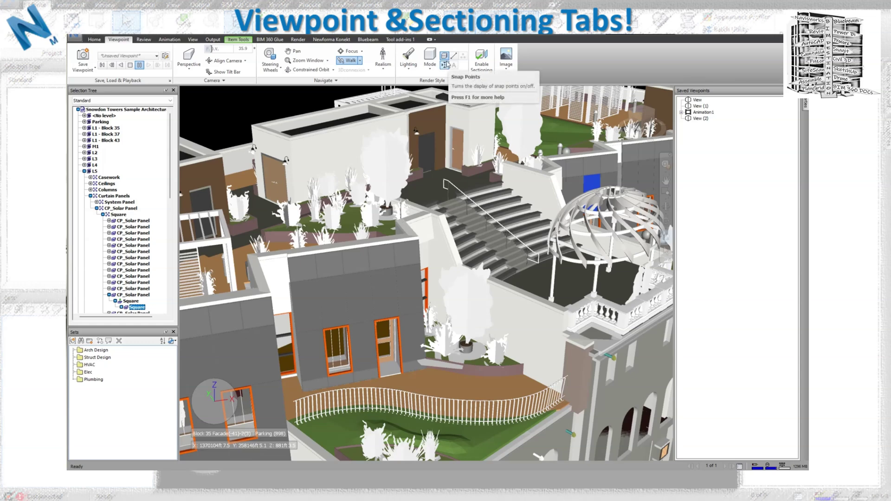
{"action": "left_click", "coordinate": [506, 69]}
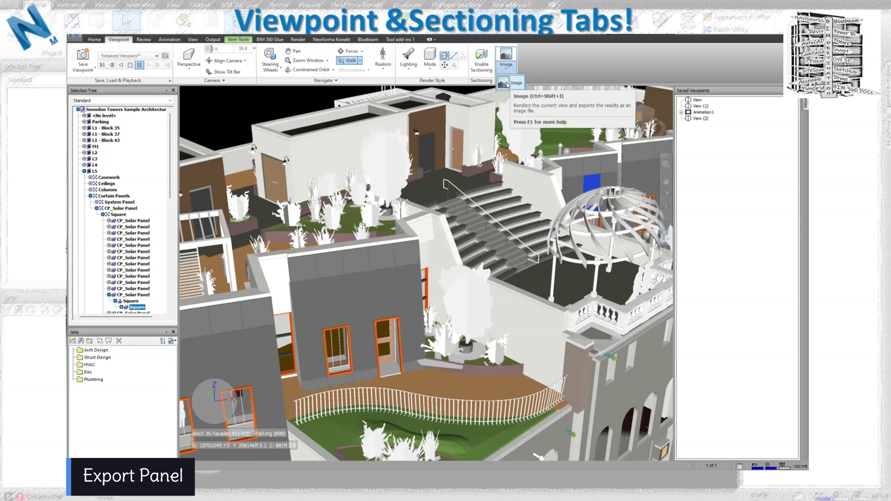
{"action": "left_click", "coordinate": [507, 84]}
{"action": "left_click", "coordinate": [417, 210]}
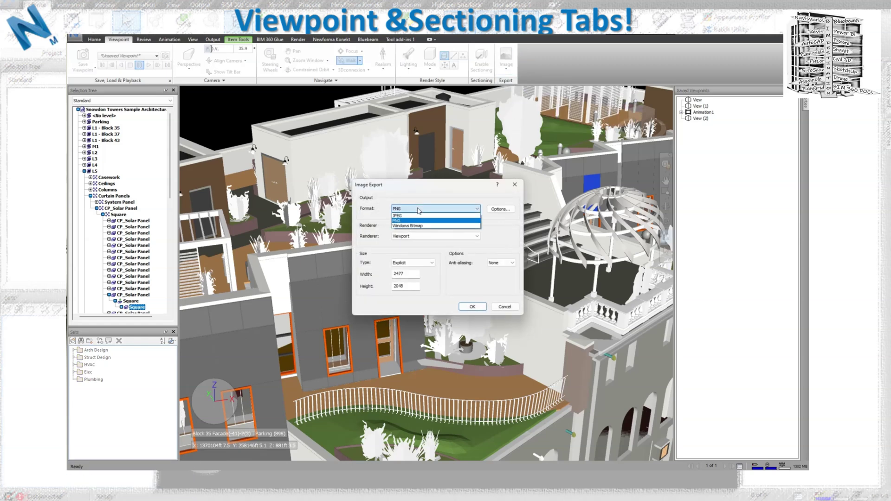
{"action": "left_click", "coordinate": [420, 220]}
{"action": "left_click", "coordinate": [447, 237]}
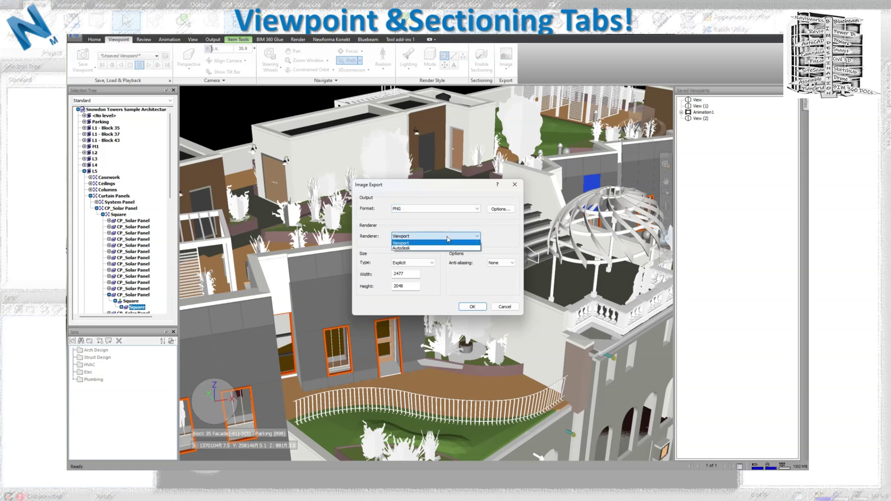
{"action": "left_click", "coordinate": [448, 239]}
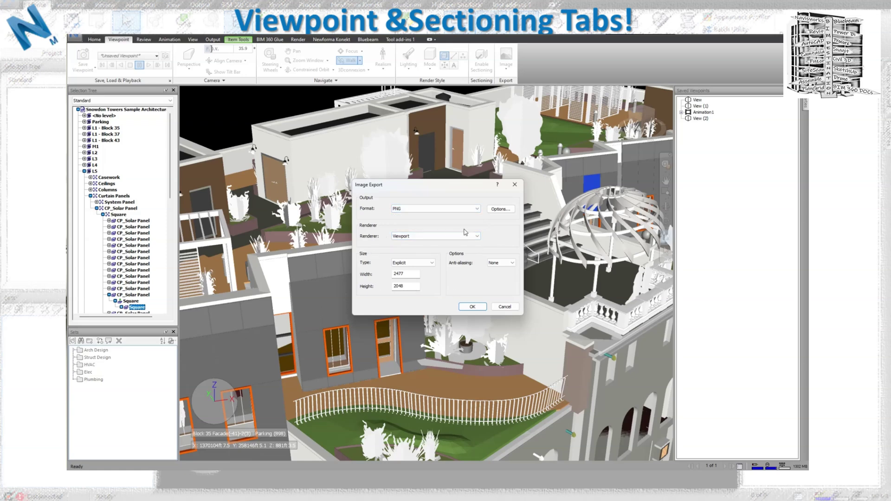
{"action": "left_click", "coordinate": [515, 185]}
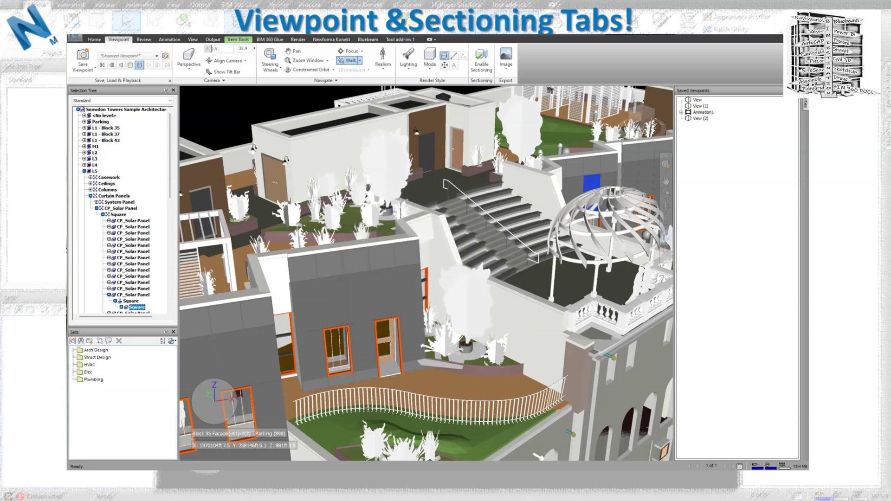
Enable sectioning and review the Mode, Current Plane and Alignment lists for Plane 1 on Top
{"action": "left_click", "coordinate": [486, 70]}
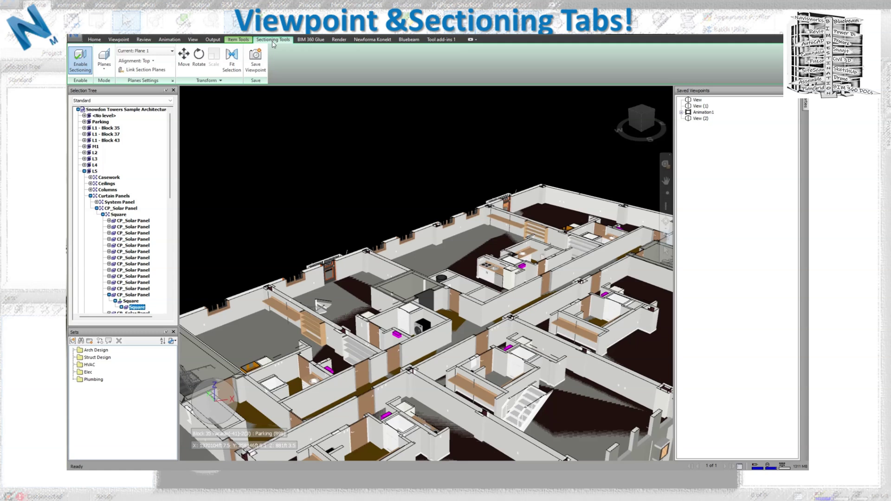
{"action": "left_click", "coordinate": [106, 70]}
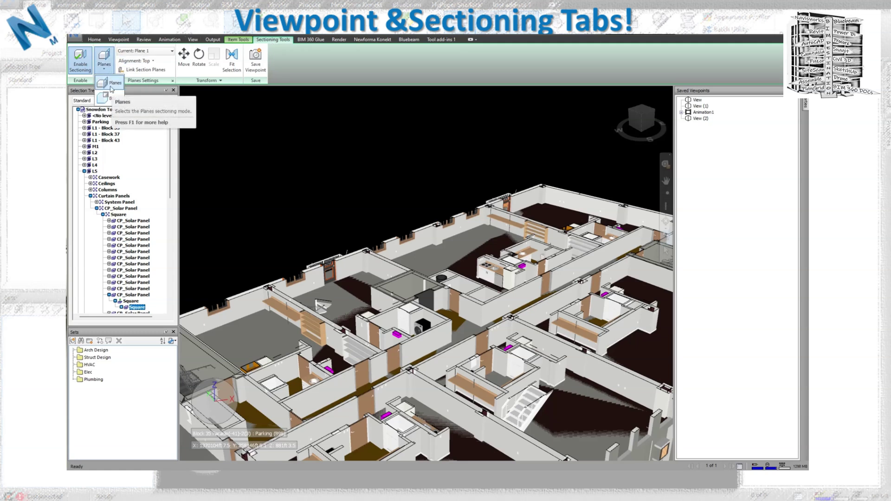
{"action": "left_click", "coordinate": [159, 52]}
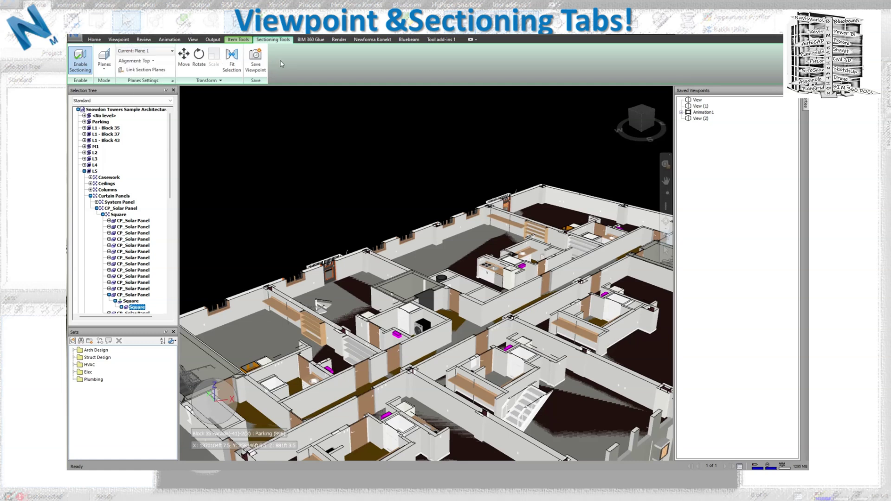
{"action": "left_click", "coordinate": [136, 61]}
Keep Plane 1 on Top, then move and flip the section plane up and down
{"action": "left_click", "coordinate": [135, 72]}
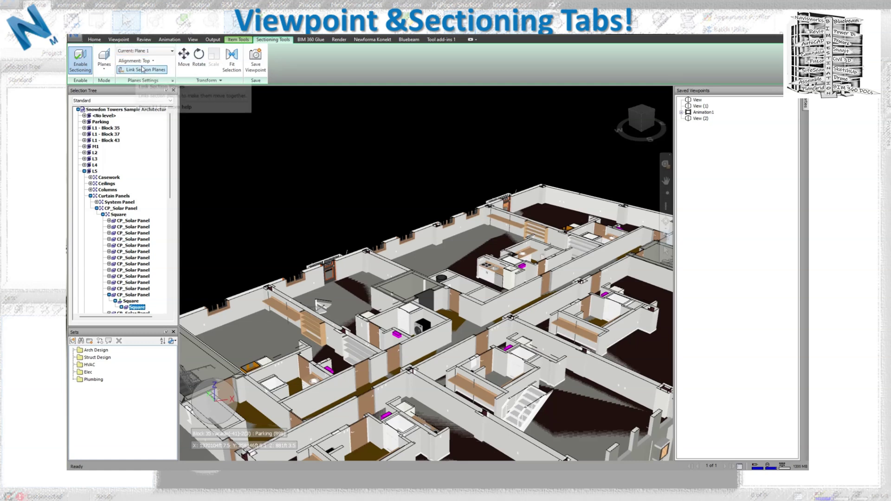
{"action": "left_click", "coordinate": [184, 58]}
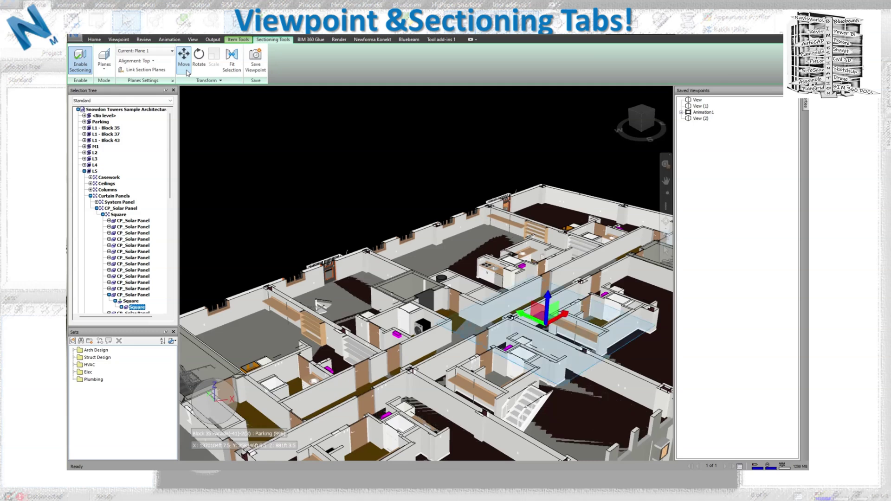
{"action": "left_click_drag", "start_coordinate": [550, 310], "coordinate": [553, 227]}
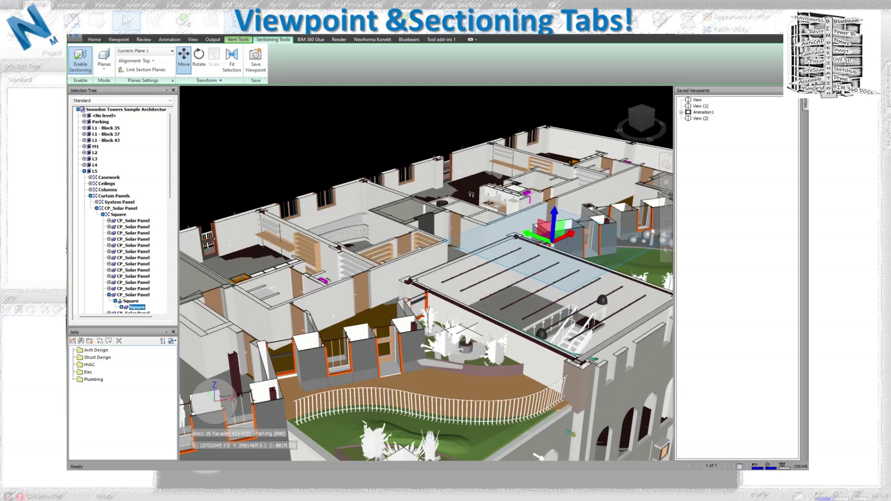
{"action": "left_click", "coordinate": [154, 62]}
{"action": "left_click", "coordinate": [134, 80]}
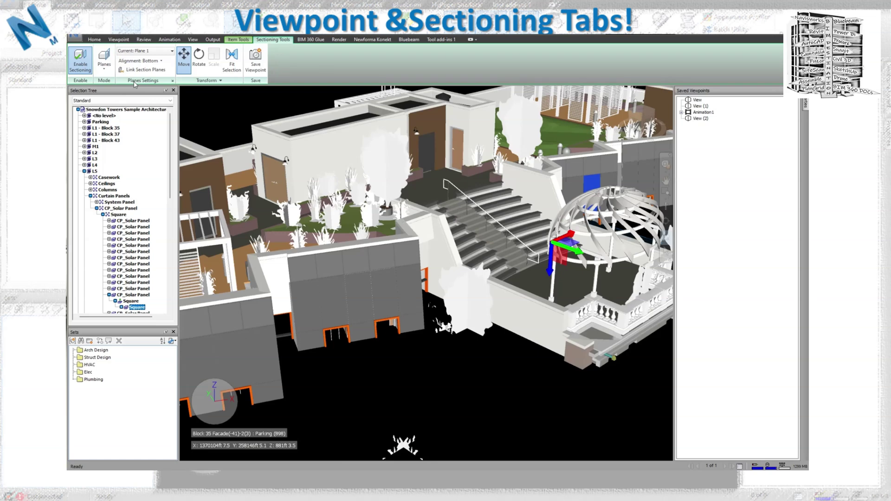
{"action": "left_click_drag", "start_coordinate": [552, 268], "coordinate": [551, 298]}
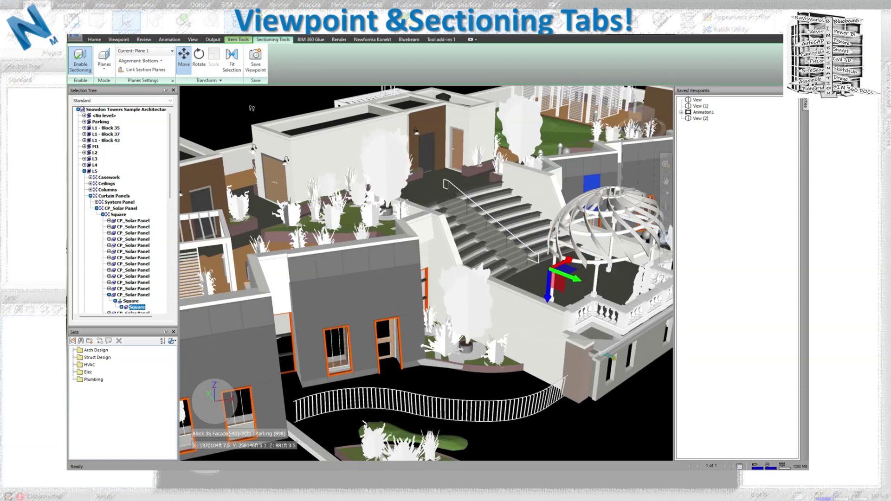
Align Plane 1 to the current view, then to a picked building facade
{"action": "left_click", "coordinate": [139, 61]}
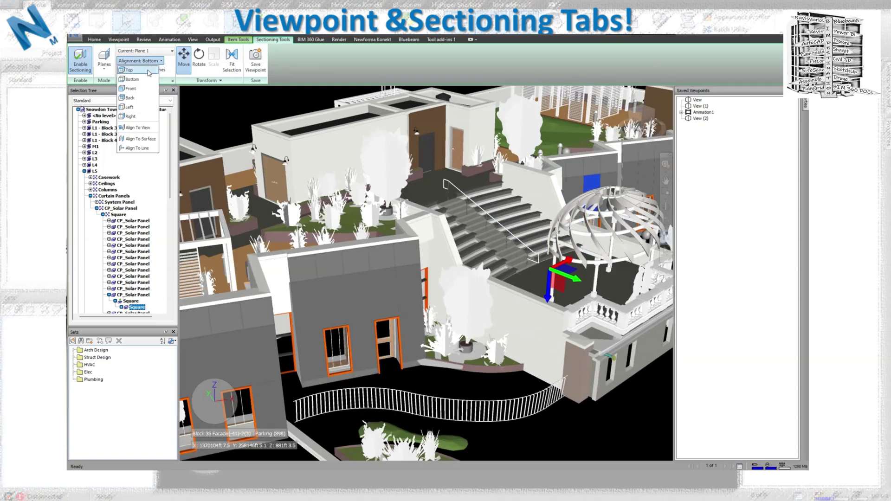
{"action": "left_click", "coordinate": [136, 128]}
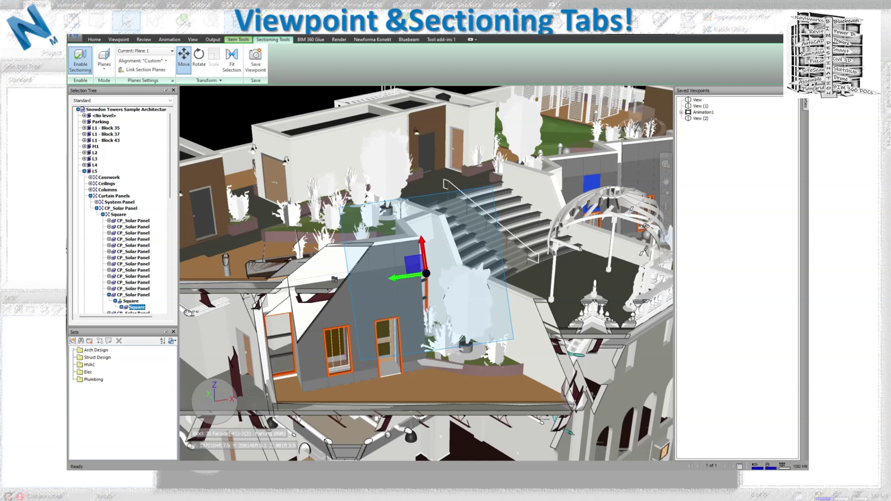
{"action": "left_click", "coordinate": [139, 61]}
{"action": "left_click", "coordinate": [144, 138]}
{"action": "left_click", "coordinate": [309, 160]}
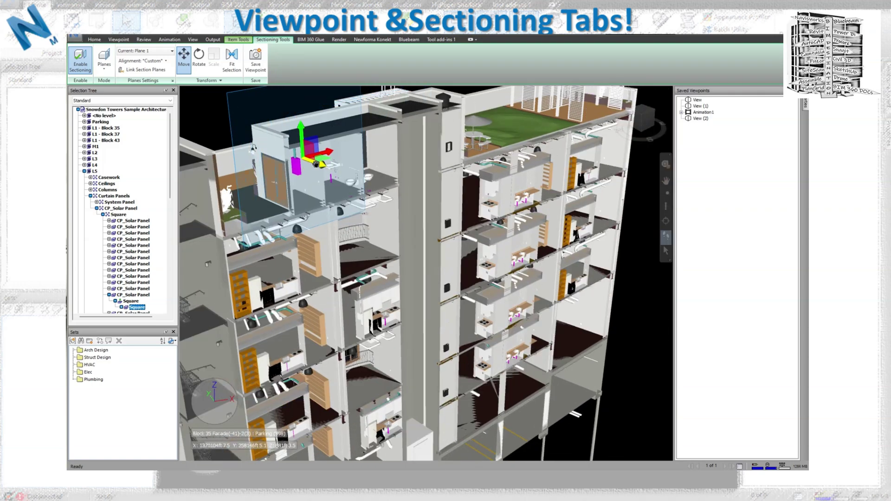
Try Align To Line and Align To Surface, then show the Plane 1–6 list
{"action": "left_click", "coordinate": [160, 61]}
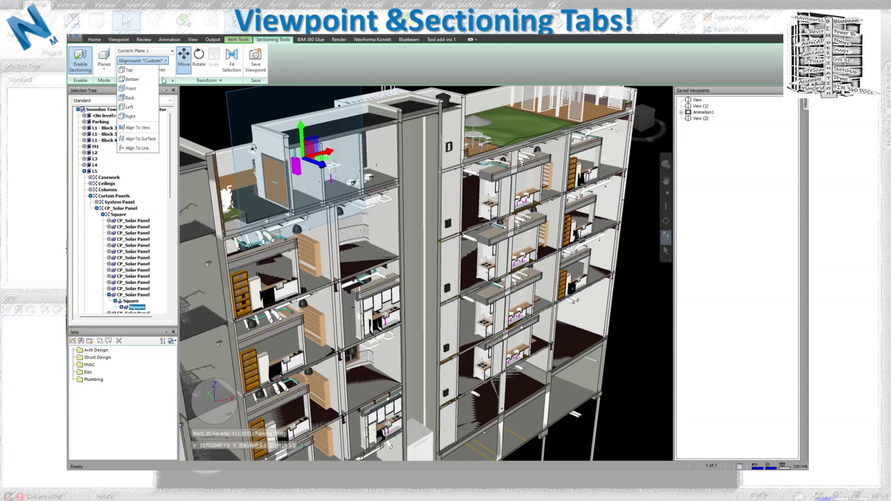
{"action": "left_click", "coordinate": [139, 148]}
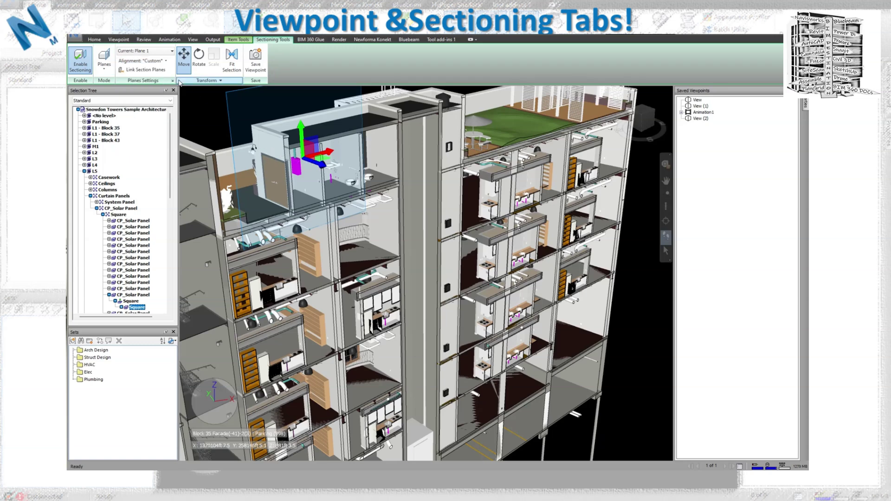
{"action": "left_click", "coordinate": [144, 61]}
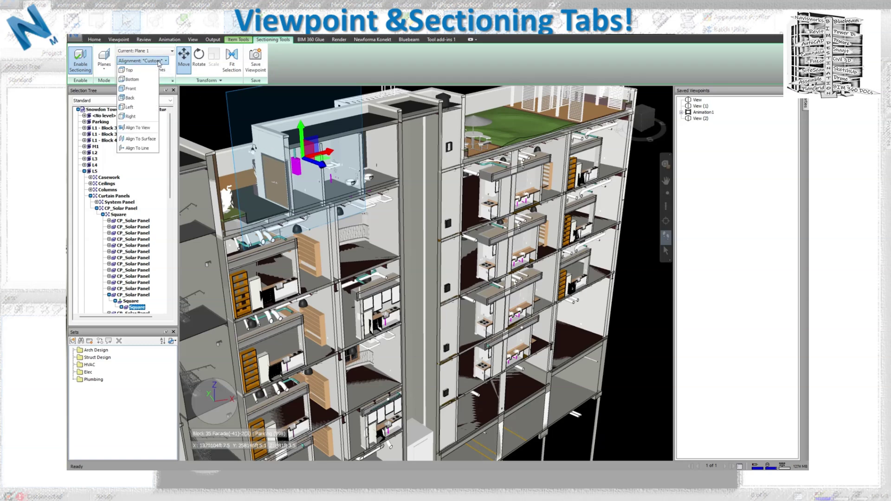
{"action": "left_click", "coordinate": [138, 139]}
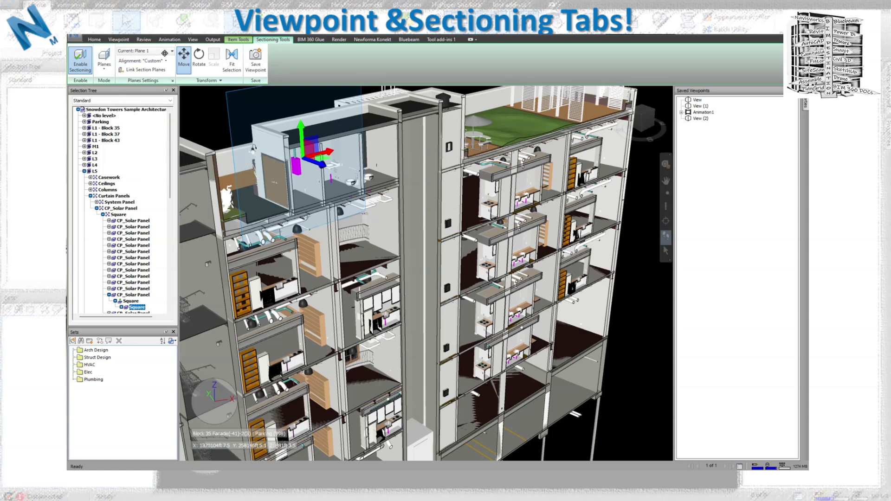
{"action": "left_click", "coordinate": [171, 51]}
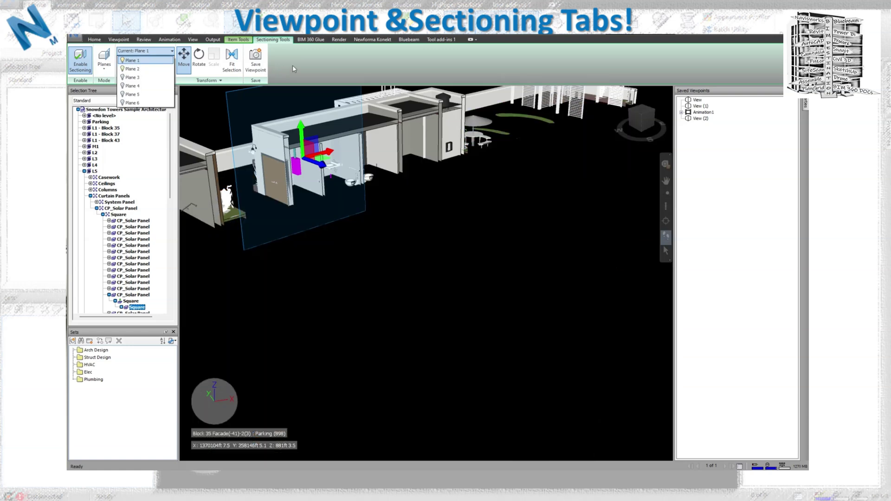
Make Plane 2 current, align it to Top, and slide its cut across the building
{"action": "left_click", "coordinate": [293, 69]}
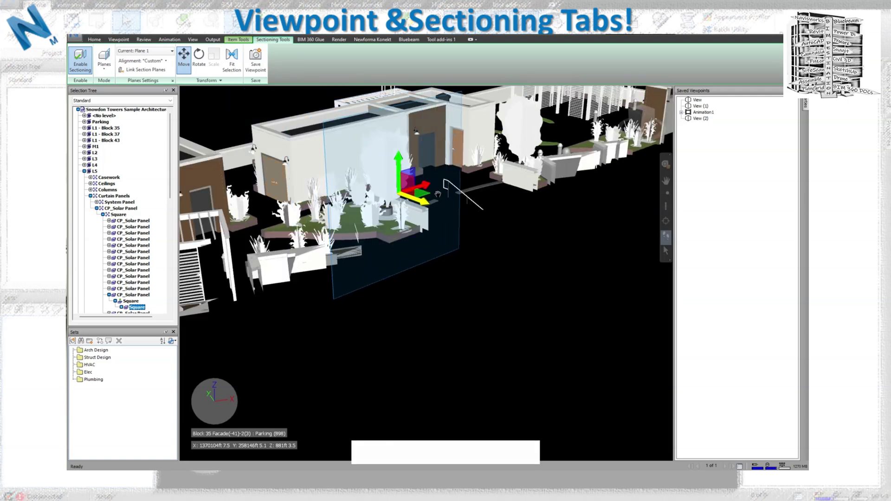
{"action": "left_click_drag", "start_coordinate": [438, 194], "coordinate": [558, 231]}
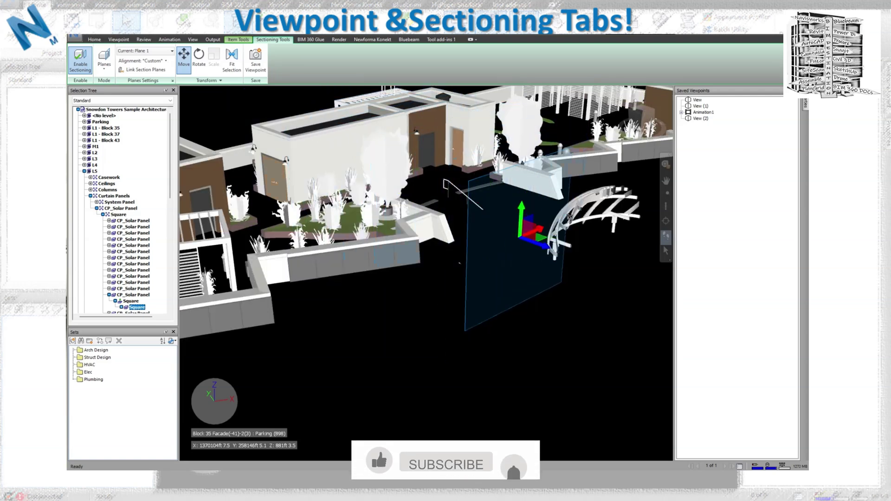
{"action": "left_click", "coordinate": [167, 61]}
{"action": "left_click", "coordinate": [140, 69]}
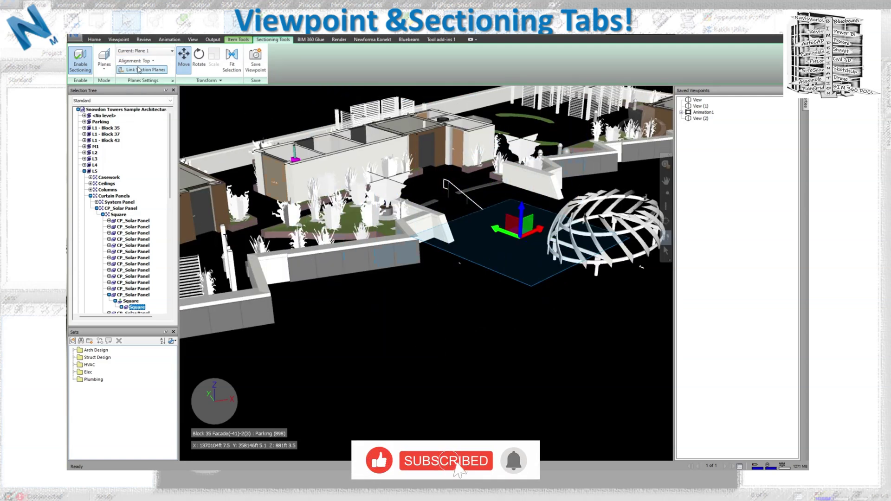
{"action": "left_click", "coordinate": [144, 51]}
{"action": "left_click", "coordinate": [142, 70]}
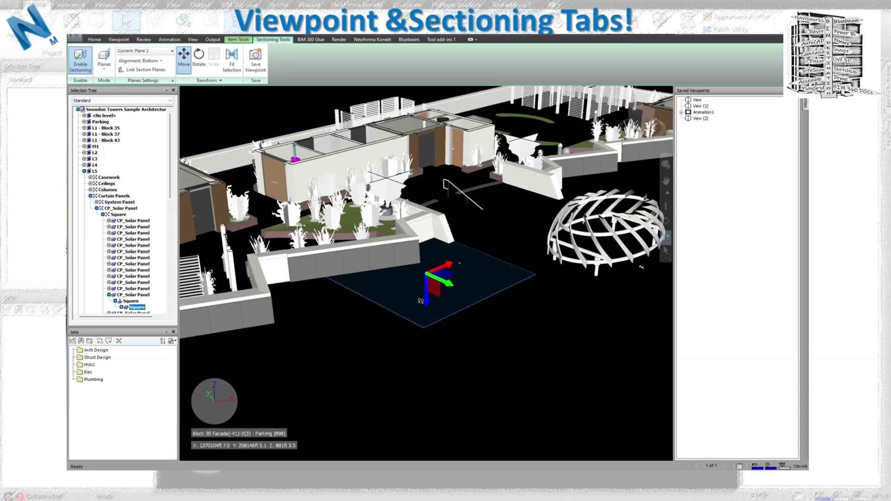
{"action": "left_click_drag", "start_coordinate": [421, 300], "coordinate": [453, 423]}
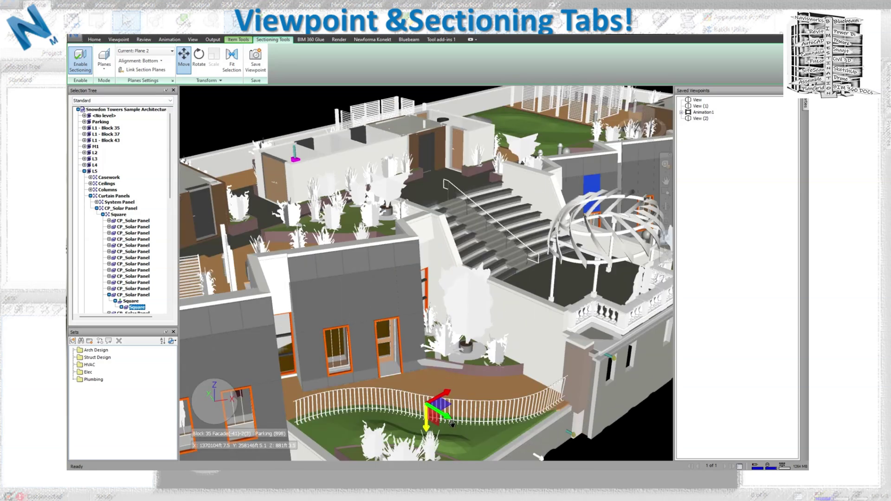
Switch back to Plane 1, link the section planes, and lower the cut to expose interior rooms
{"action": "left_click", "coordinate": [141, 51]}
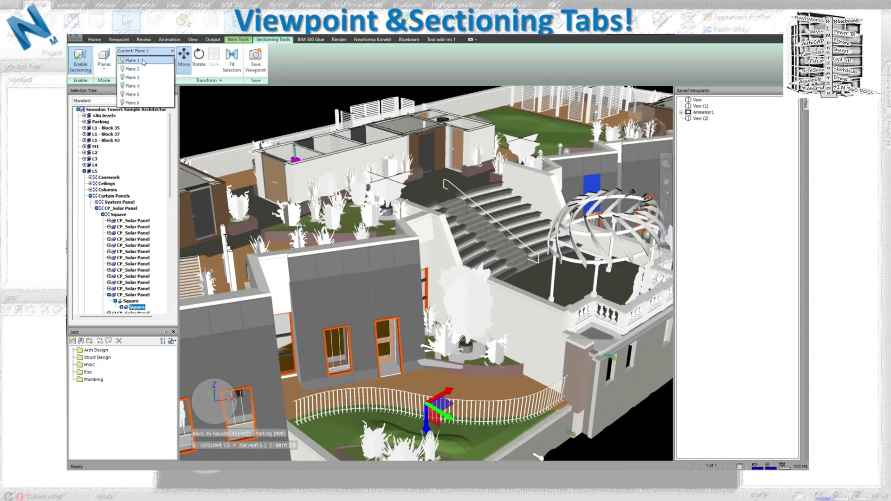
{"action": "left_click", "coordinate": [134, 58]}
{"action": "left_click_drag", "start_coordinate": [525, 208], "coordinate": [495, 224]}
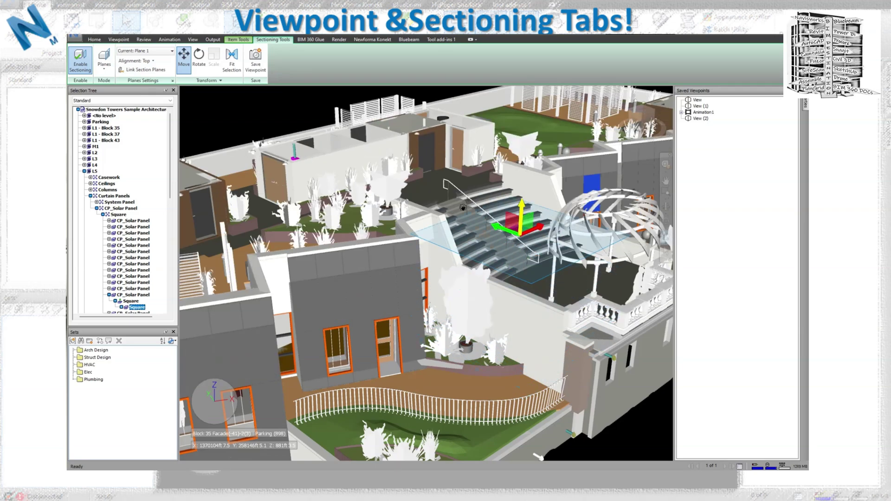
{"action": "left_click", "coordinate": [143, 70]}
{"action": "middle_click_drag", "start_coordinate": [300, 136], "coordinate": [422, 220], "text": "shift"}
{"action": "middle_click_drag", "start_coordinate": [447, 125], "coordinate": [446, 241], "text": "shift"}
{"action": "left_click_drag", "start_coordinate": [446, 242], "coordinate": [446, 199]}
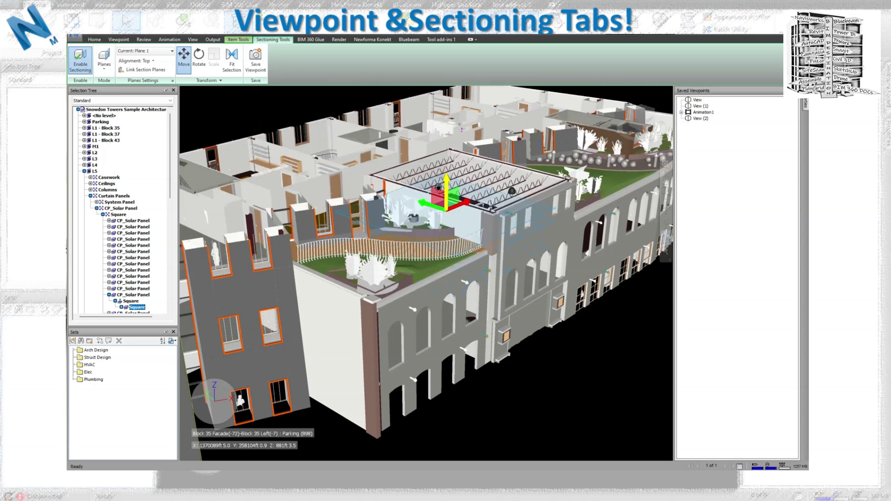
Make Plane 2 current, raise its cut slightly, link the planes, and set the gizmo to Rotate
{"action": "left_click", "coordinate": [144, 52]}
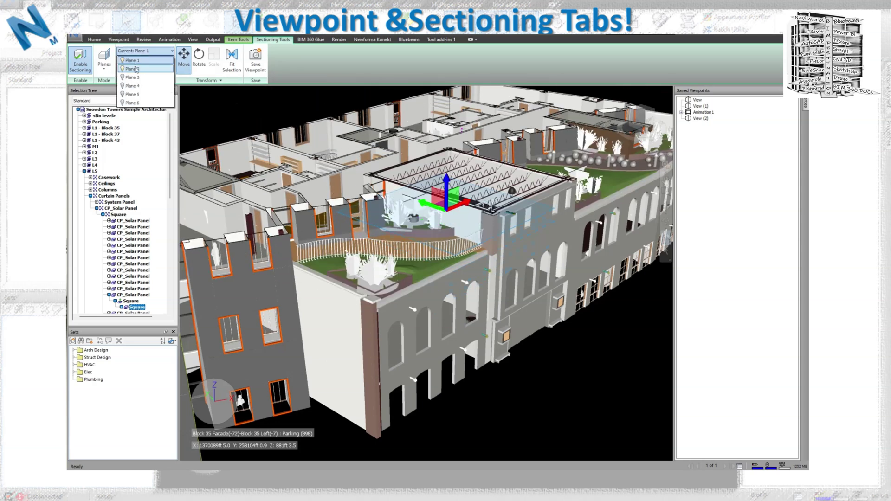
{"action": "left_click", "coordinate": [134, 69]}
{"action": "left_click", "coordinate": [389, 365]}
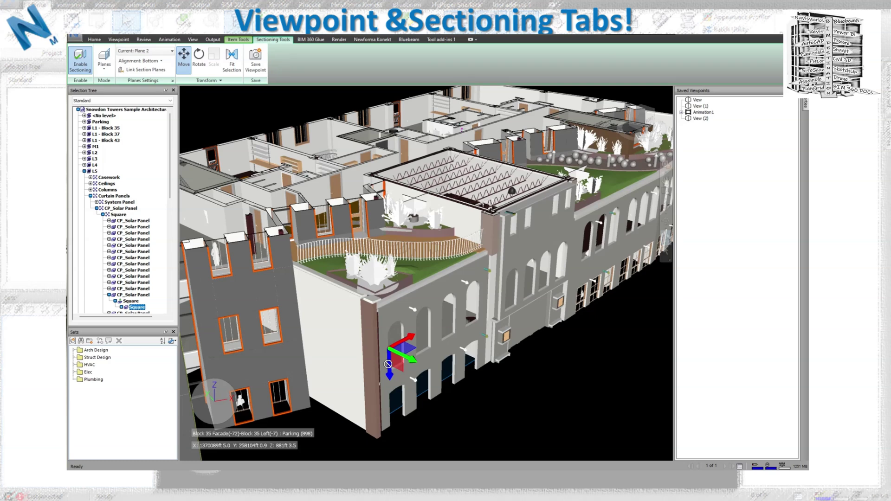
{"action": "left_click_drag", "start_coordinate": [388, 343], "coordinate": [389, 374]}
{"action": "left_click", "coordinate": [144, 70]}
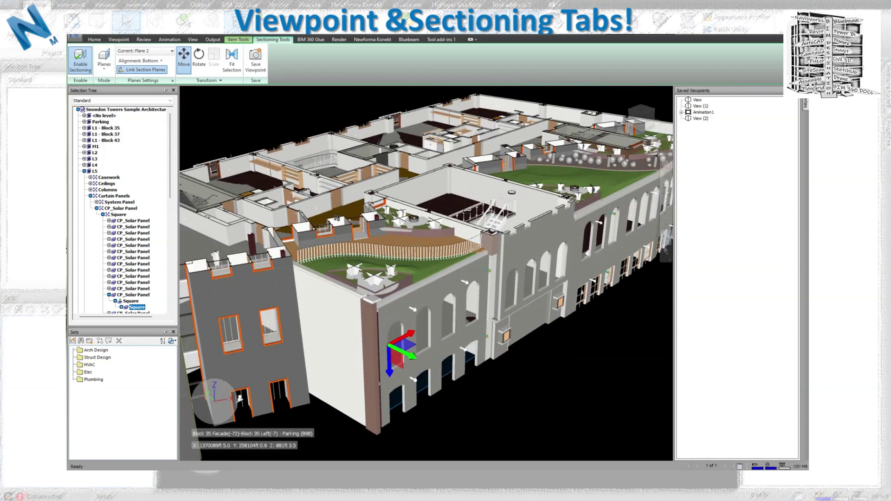
{"action": "left_click", "coordinate": [202, 57]}
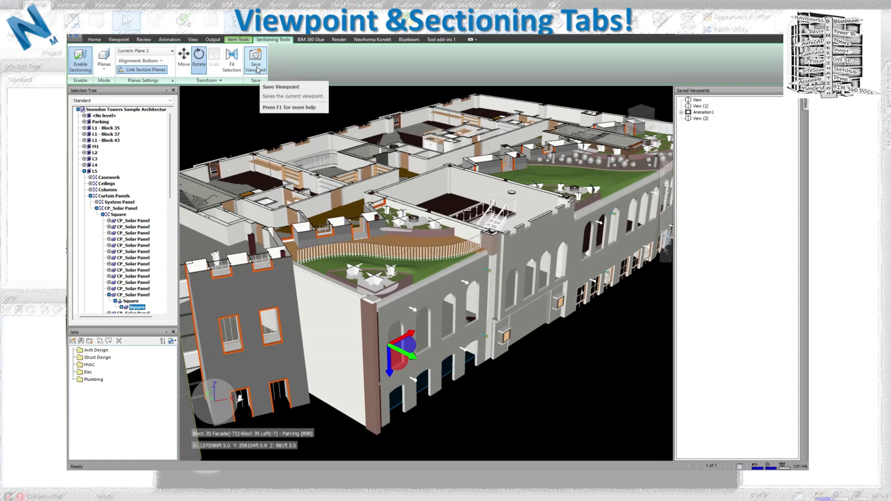
Switch sectioning to Box mode and scale the box around the roof terrace
{"action": "left_click", "coordinate": [103, 69]}
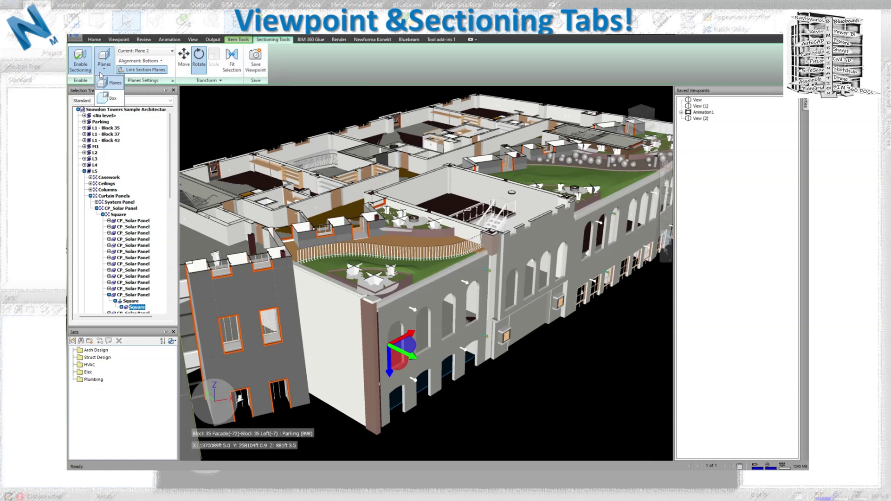
{"action": "left_click", "coordinate": [112, 98]}
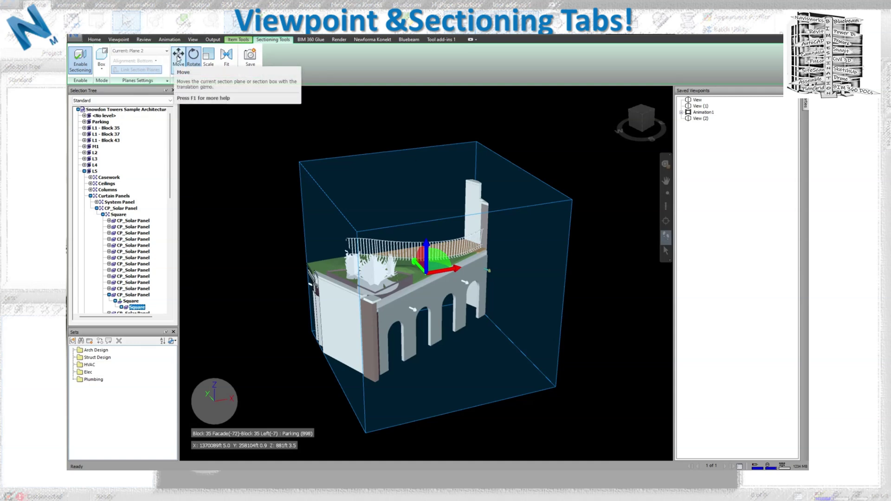
{"action": "left_click", "coordinate": [206, 60]}
{"action": "left_click_drag", "start_coordinate": [419, 263], "coordinate": [481, 265]}
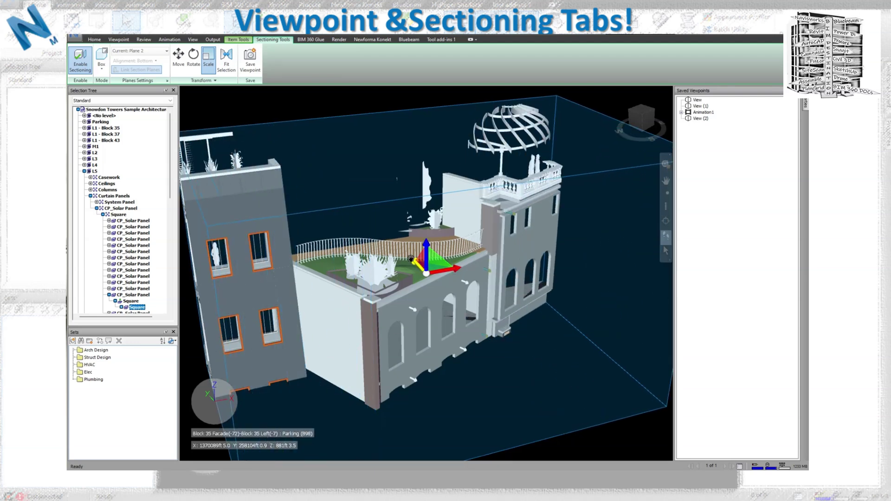
{"action": "left_click_drag", "start_coordinate": [415, 261], "coordinate": [393, 236]}
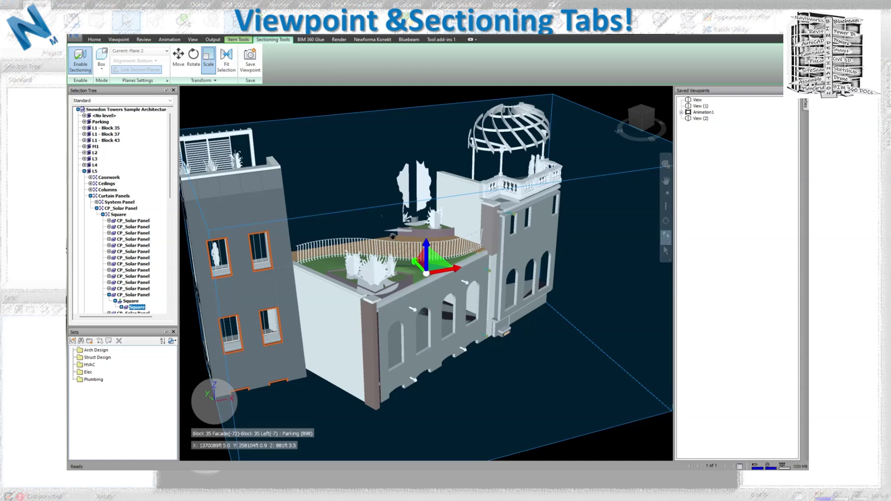
{"action": "middle_click_drag", "start_coordinate": [259, 201], "coordinate": [350, 293], "text": "shift"}
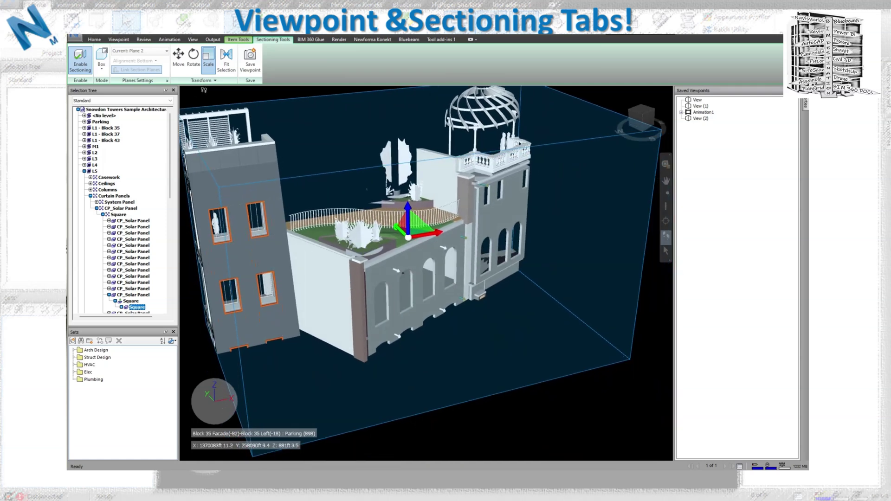
Shift the section box downward and save the view as viewpoint View (3)
{"action": "left_click", "coordinate": [180, 60]}
{"action": "mouse_move", "coordinate": [405, 214]}
{"action": "left_mouse_down"}
{"action": "mouse_move", "coordinate": [408, 224]}
{"action": "mouse_move", "coordinate": [398, 179]}
{"action": "mouse_move", "coordinate": [410, 286]}
{"action": "mouse_move", "coordinate": [408, 213]}
{"action": "left_mouse_up"}
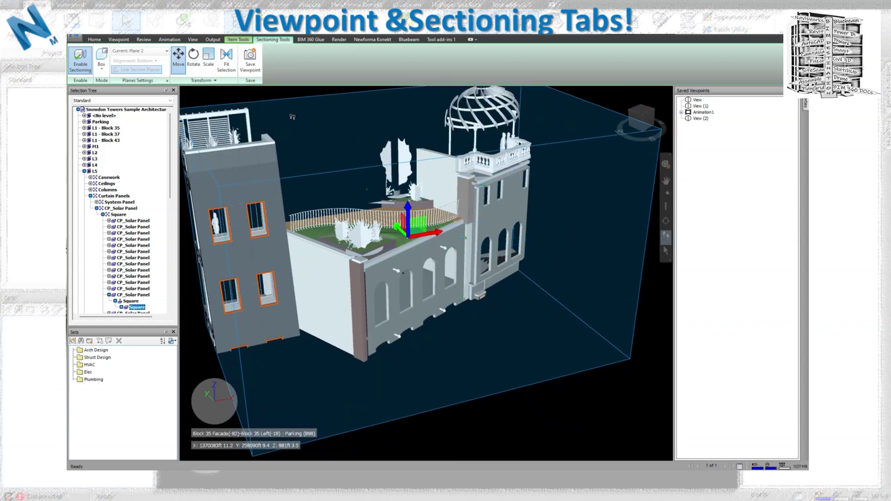
{"action": "left_click", "coordinate": [250, 59]}
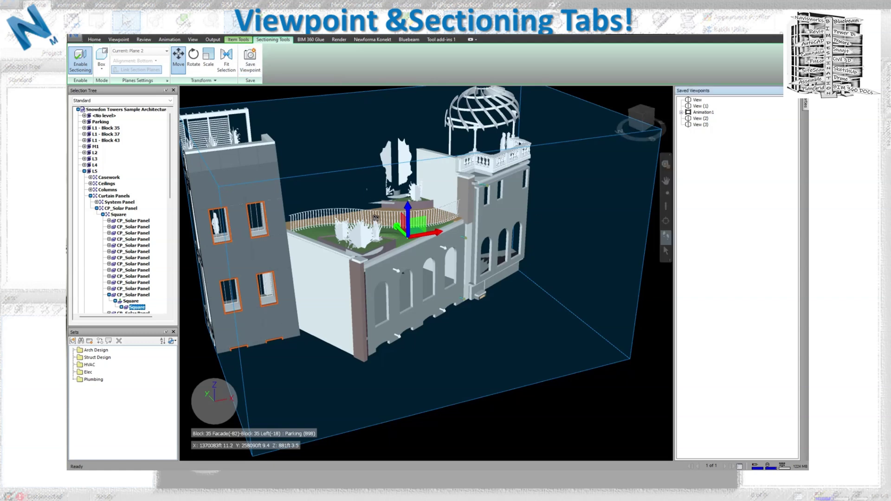
{"action": "left_click", "coordinate": [700, 118]}
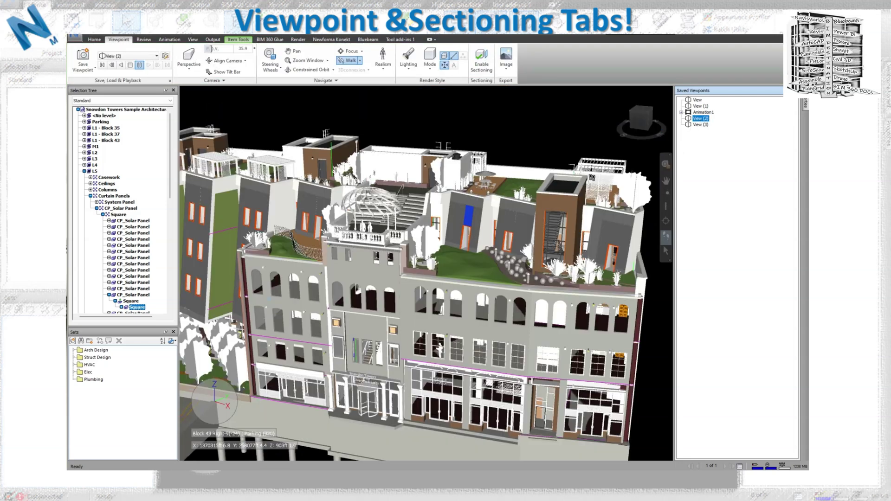
{"action": "left_click", "coordinate": [700, 124]}
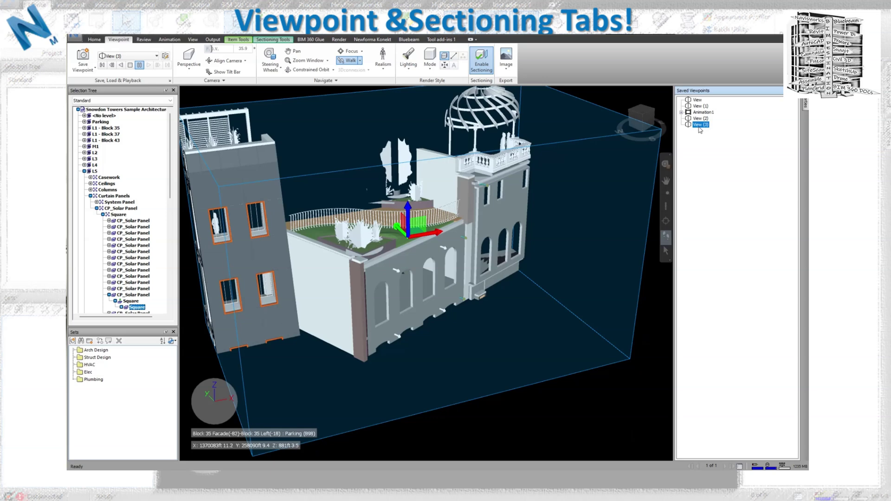
{"action": "left_click_drag", "start_coordinate": [432, 234], "coordinate": [341, 239]}
{"action": "left_click_drag", "start_coordinate": [460, 270], "coordinate": [617, 223]}
{"action": "left_click", "coordinate": [702, 125]}
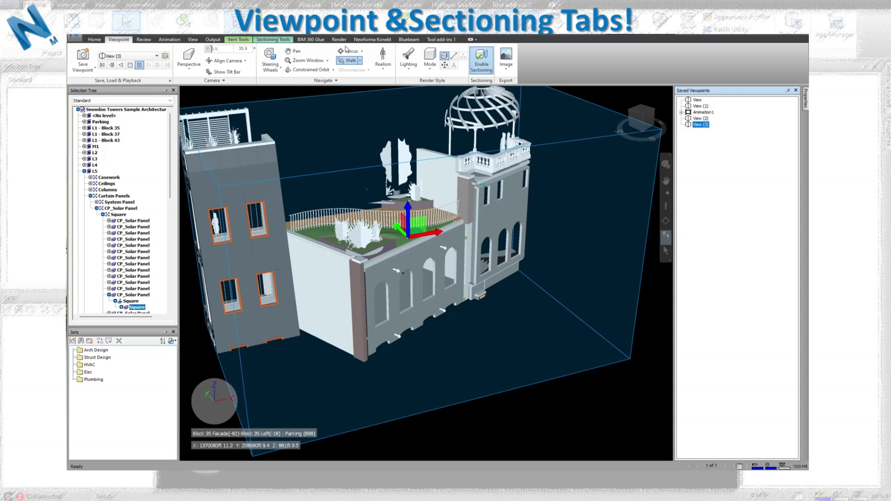
{"action": "left_click", "coordinate": [288, 40]}
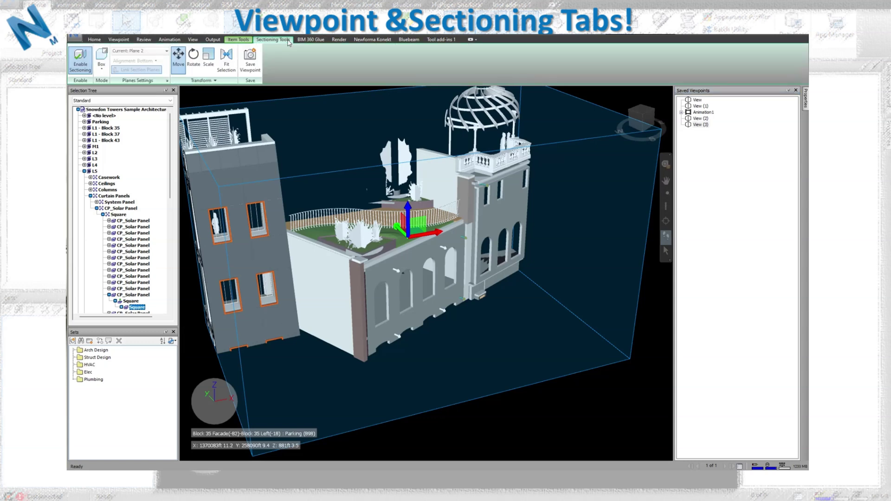